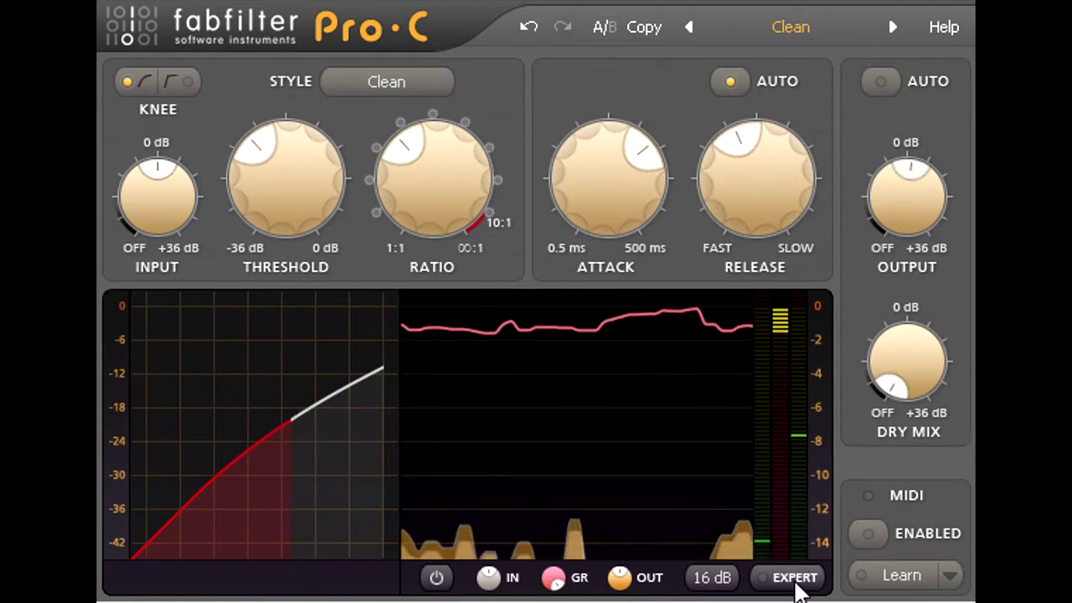
# Step: Turn on Expert mode and inspect the level and panning controls for the input, output and dry mix
pyautogui.click(796, 586)
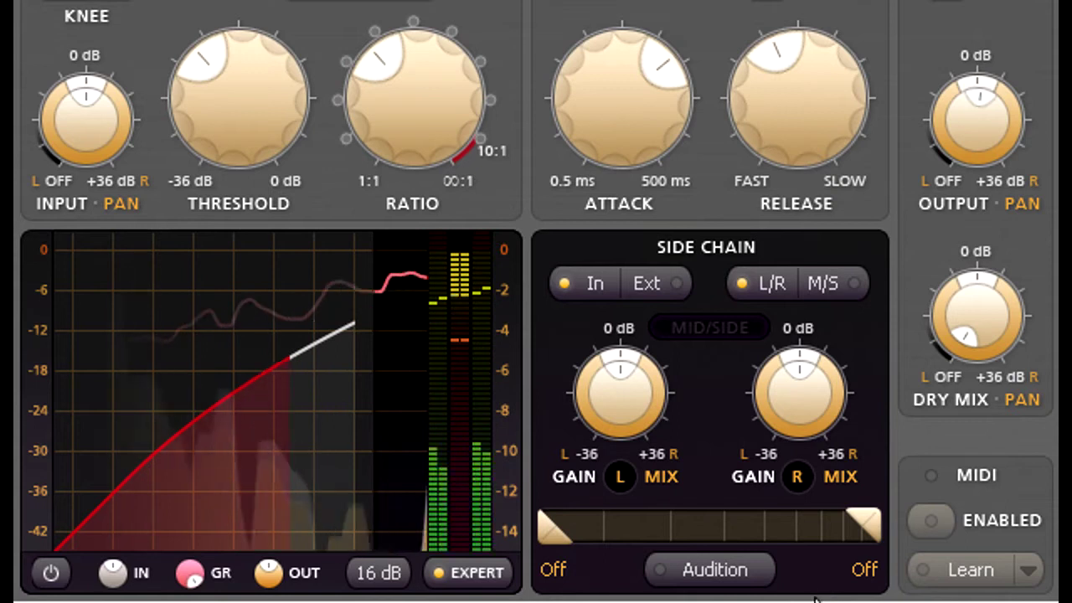
pyautogui.moveTo(95, 135)
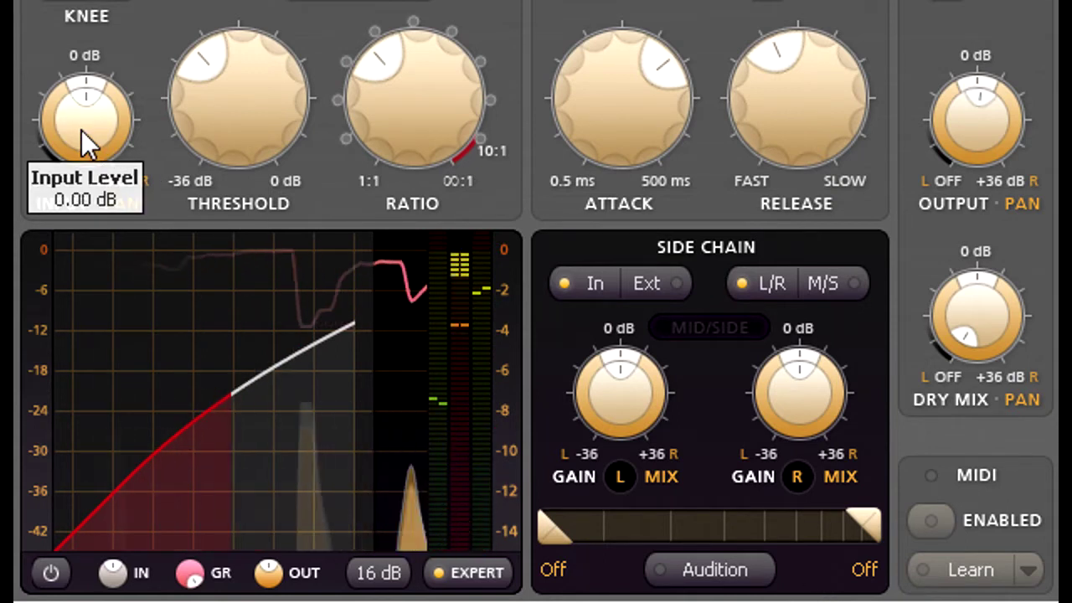
pyautogui.moveTo(991, 119)
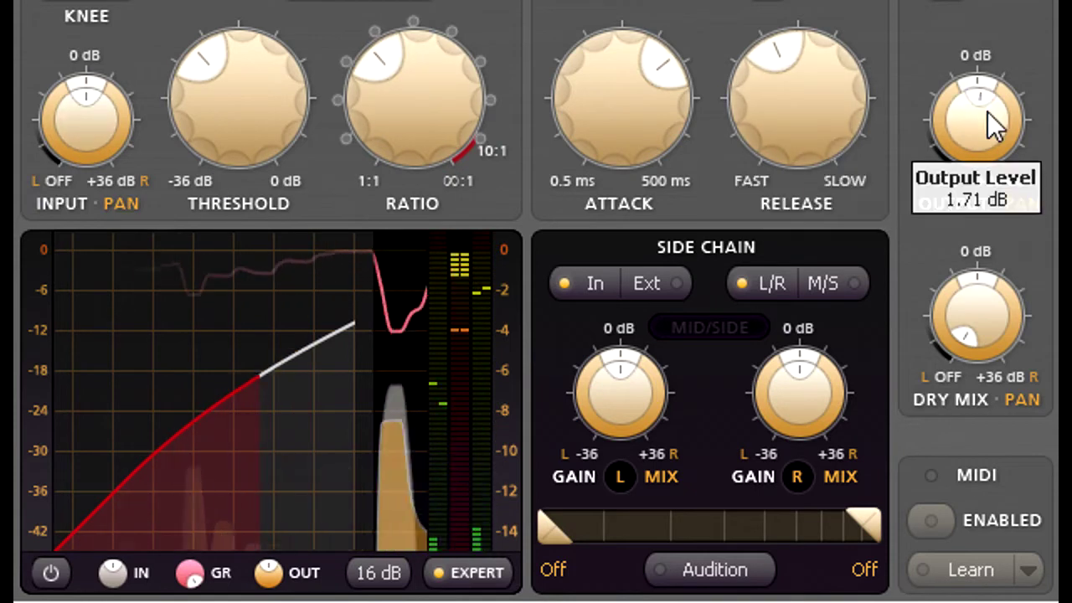
pyautogui.moveTo(989, 334)
pyautogui.moveTo(1012, 318)
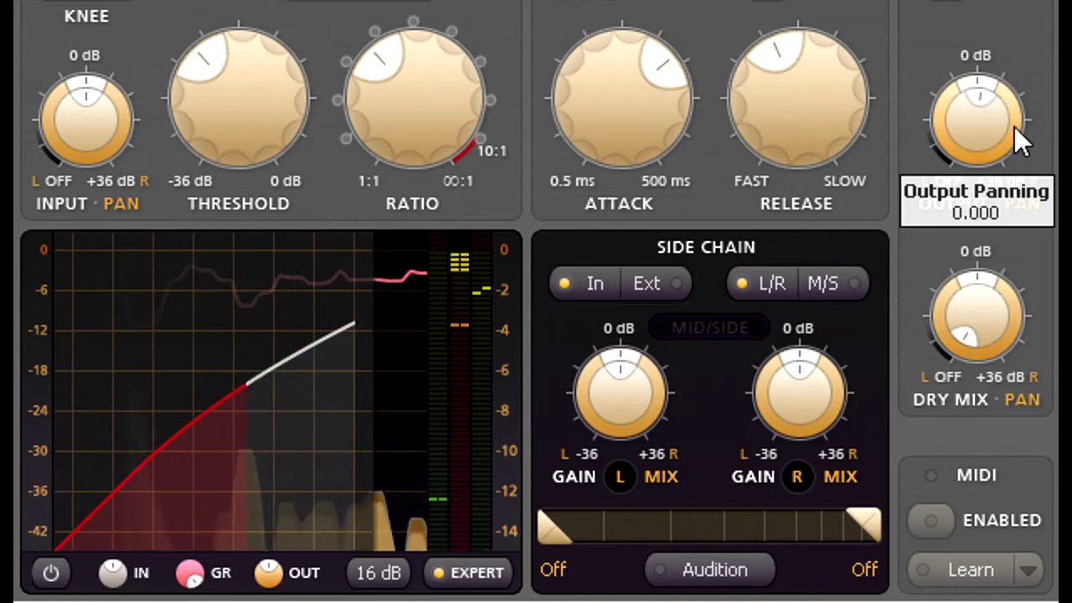
# Step: Try the input panning slightly, pan the output fully left and pan the dry mix fully right
pyautogui.moveTo(123, 108)
pyautogui.moveTo(124, 108); pyautogui.dragTo(119, 68)
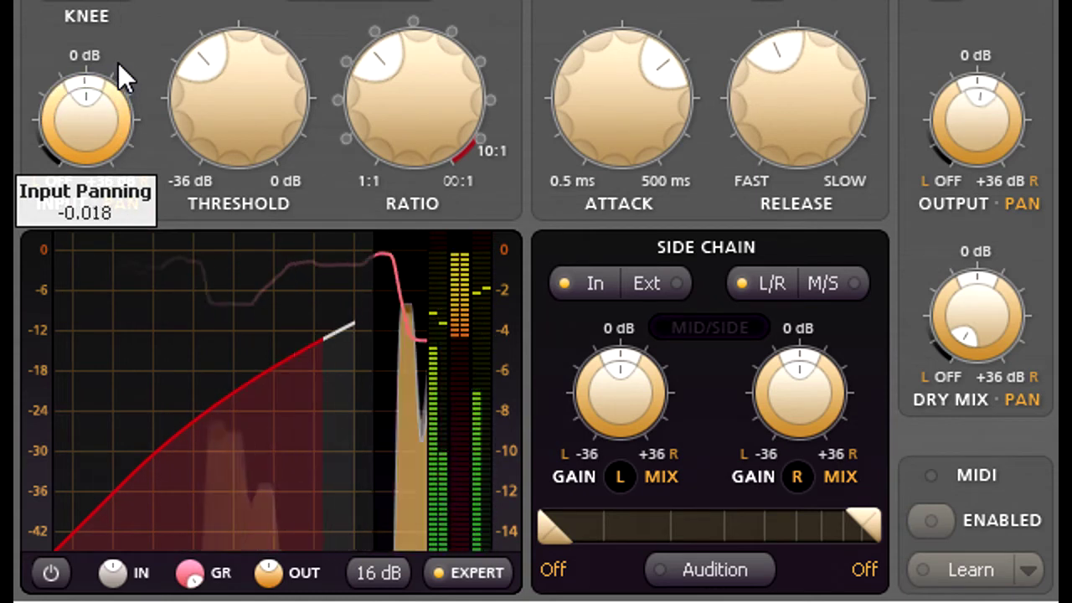
pyautogui.moveTo(940, 122)
pyautogui.moveTo(941, 121); pyautogui.dragTo(952, 24)
pyautogui.moveTo(991, 293); pyautogui.dragTo(989, 85)
pyautogui.moveTo(984, 299)
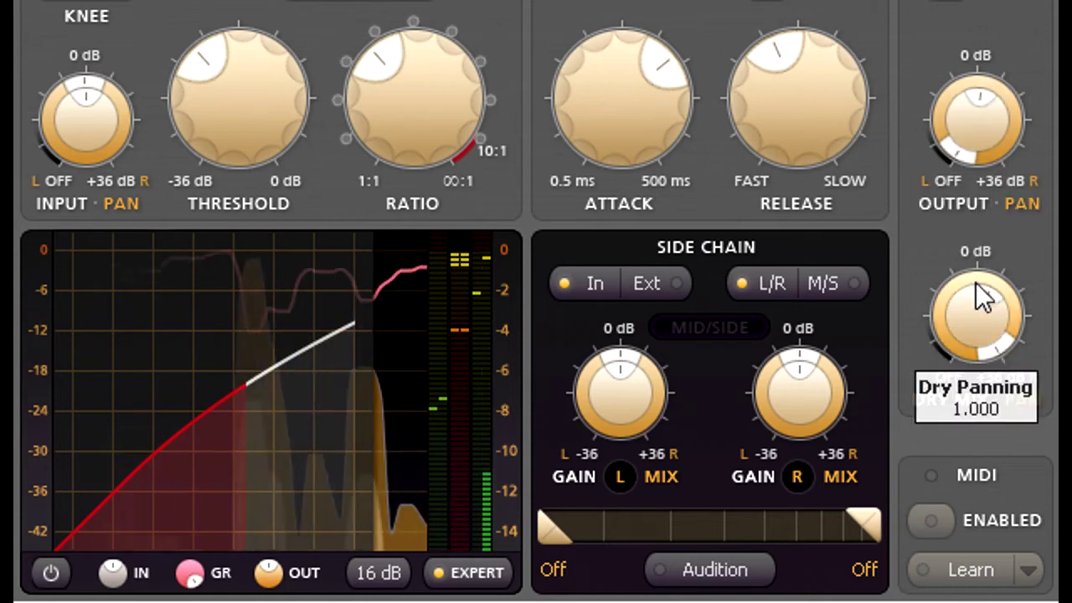
# Step: Reset the dry mix, output and input panning to centre
pyautogui.doubleClick(976, 318)
pyautogui.doubleClick(949, 294)
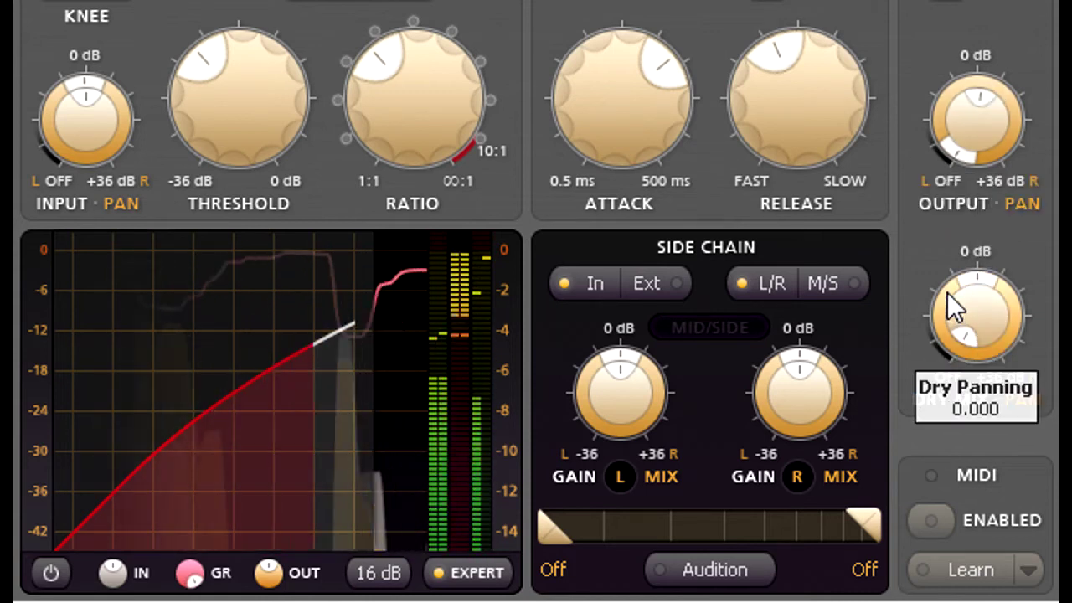
pyautogui.doubleClick(946, 106)
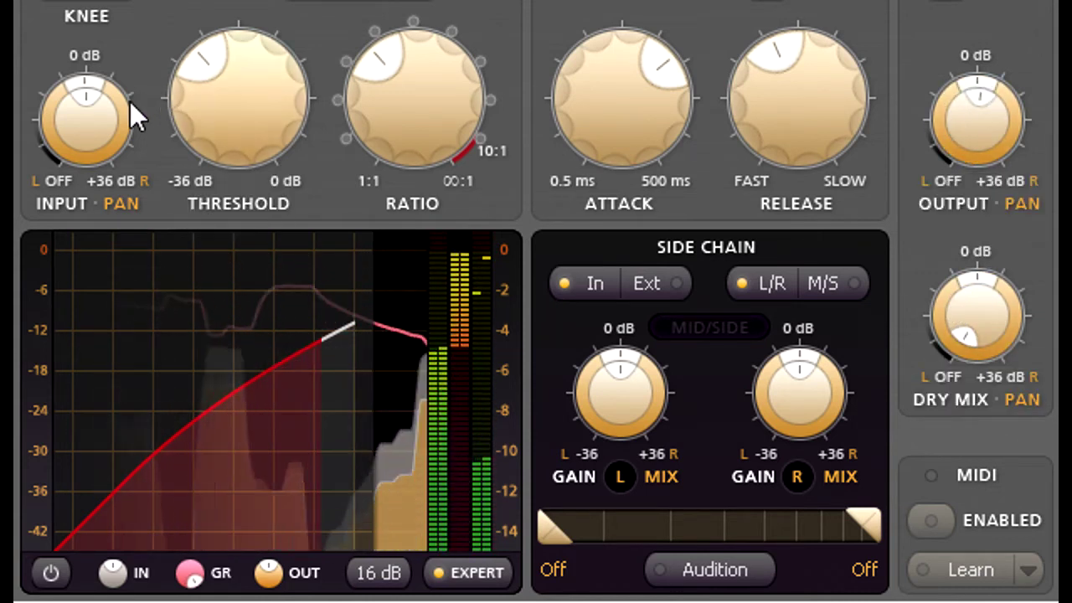
pyautogui.moveTo(120, 100)
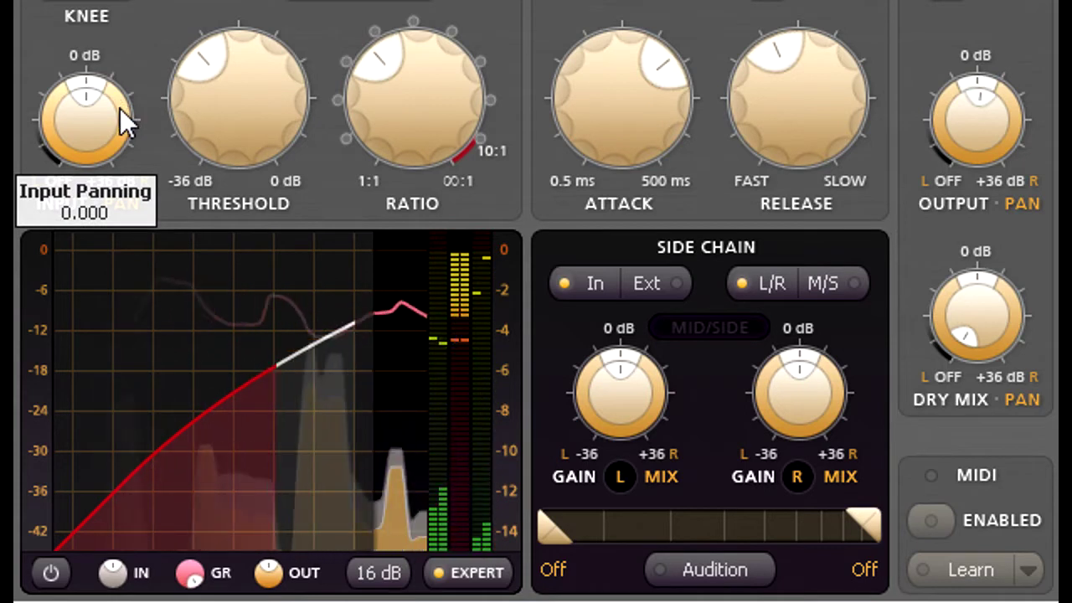
# Step: Turn the left and right side chain levels all the way down
pyautogui.moveTo(619, 399)
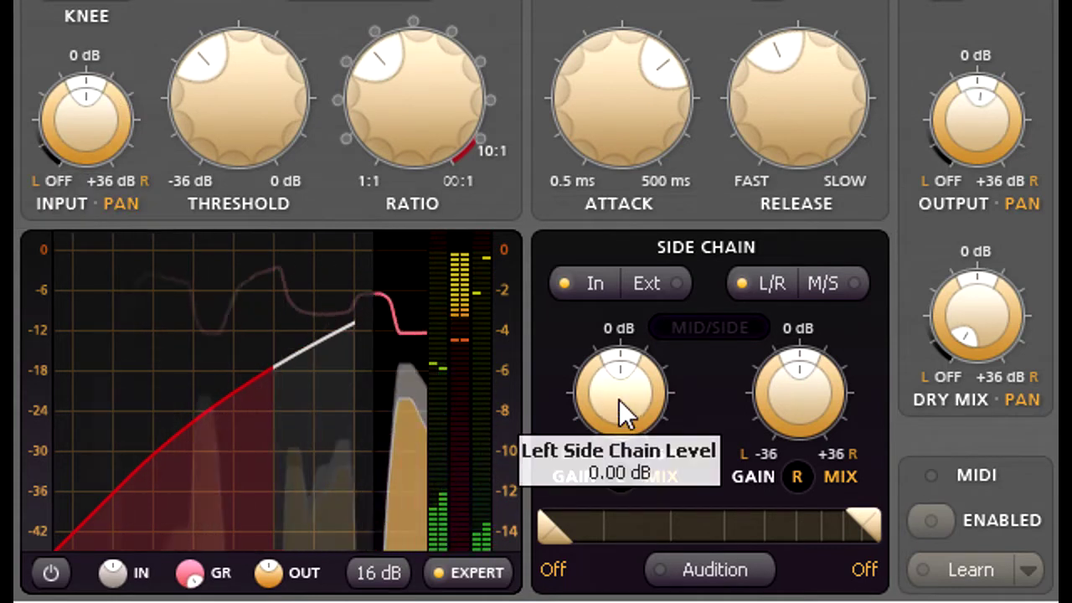
pyautogui.moveTo(805, 398)
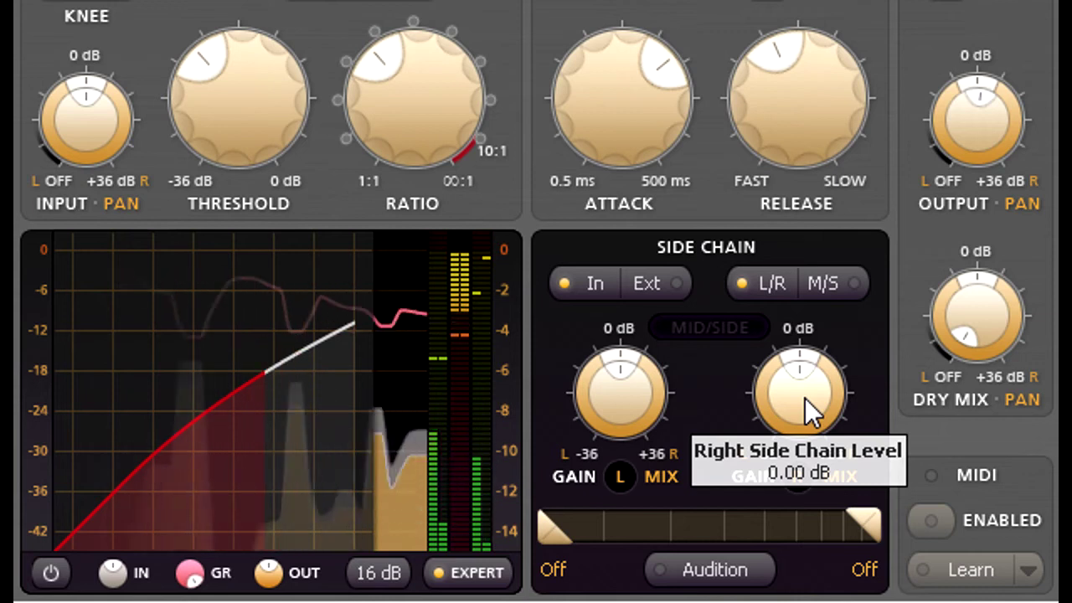
pyautogui.moveTo(839, 388)
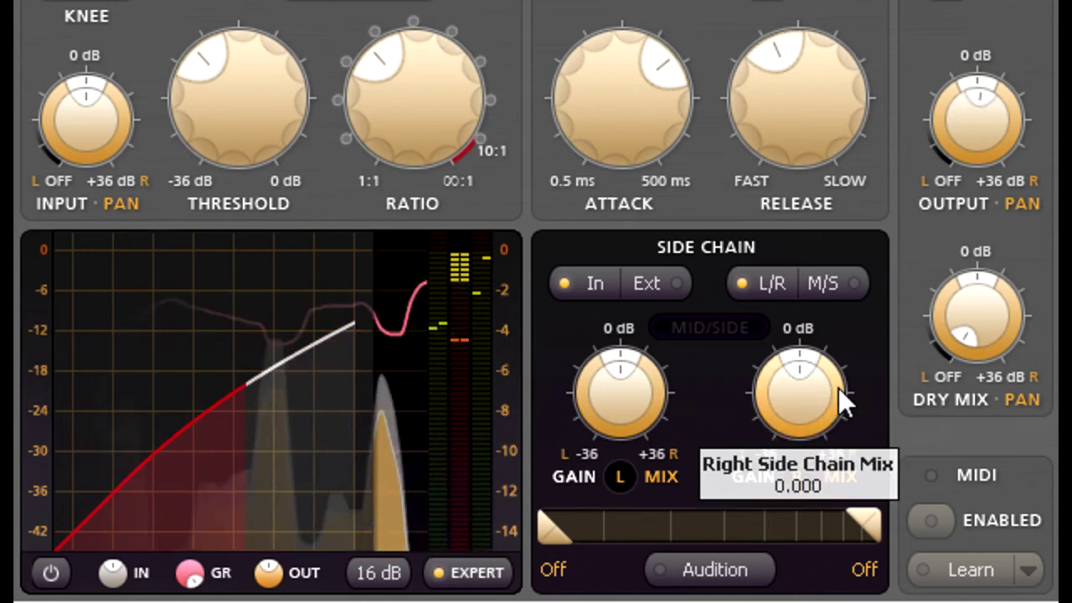
pyautogui.moveTo(659, 392)
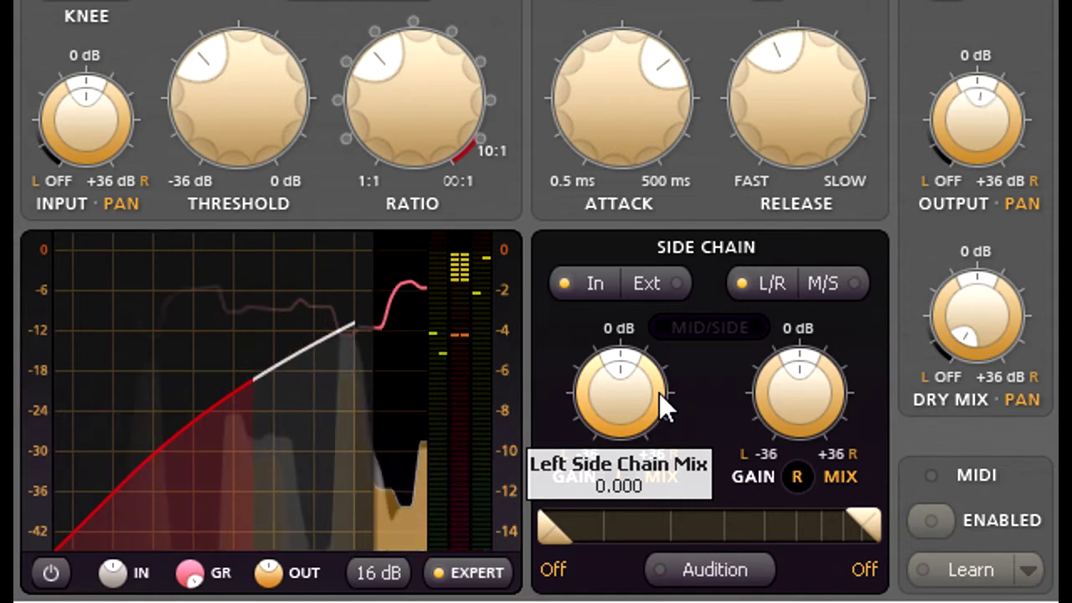
pyautogui.moveTo(626, 395); pyautogui.dragTo(625, 503)
pyautogui.moveTo(797, 392); pyautogui.dragTo(785, 545)
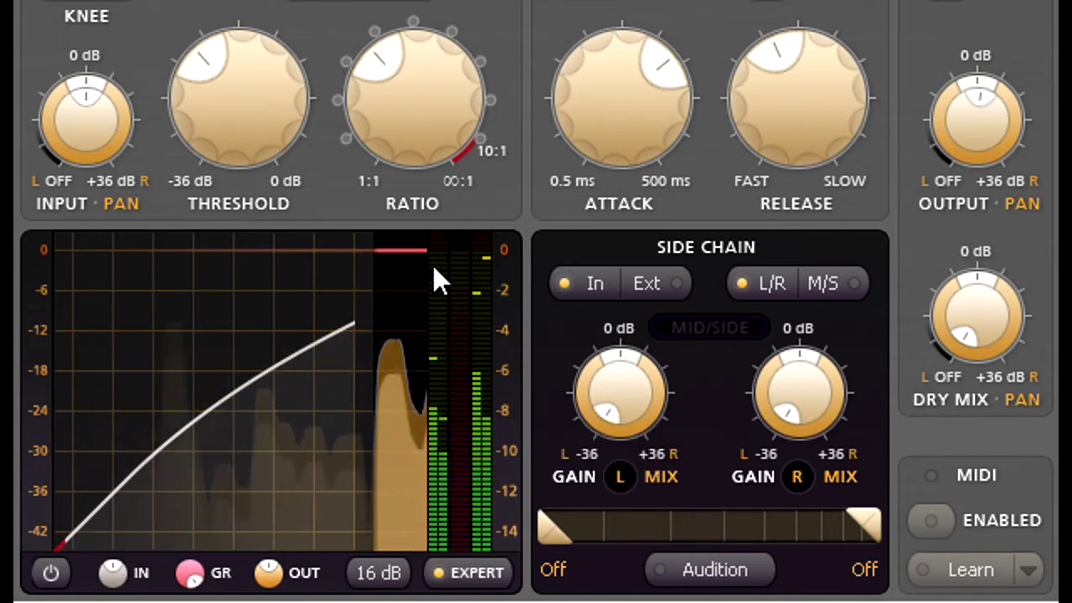
# Step: Raise both the left and right side chain levels to about 14.8 dB
pyautogui.moveTo(631, 391); pyautogui.dragTo(628, 144)
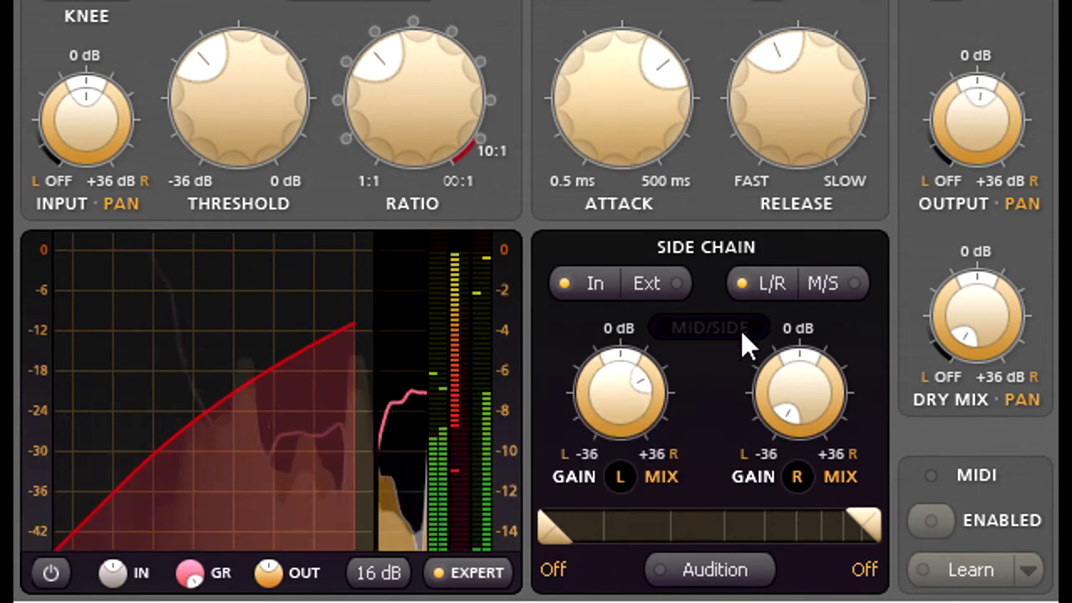
pyautogui.moveTo(796, 373); pyautogui.dragTo(791, 167)
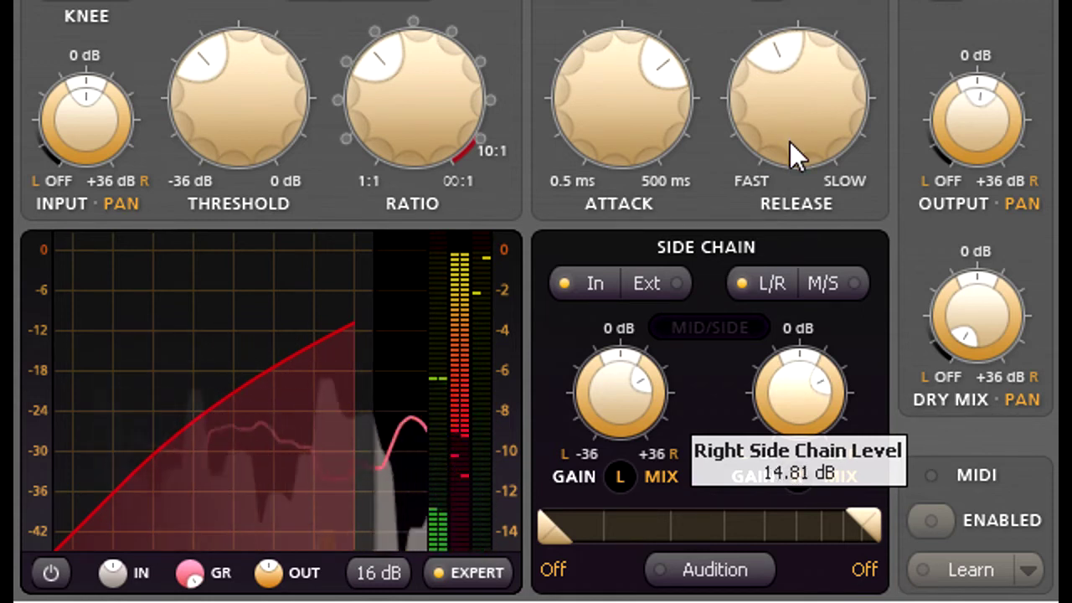
pyautogui.moveTo(790, 143); pyautogui.dragTo(790, 145)
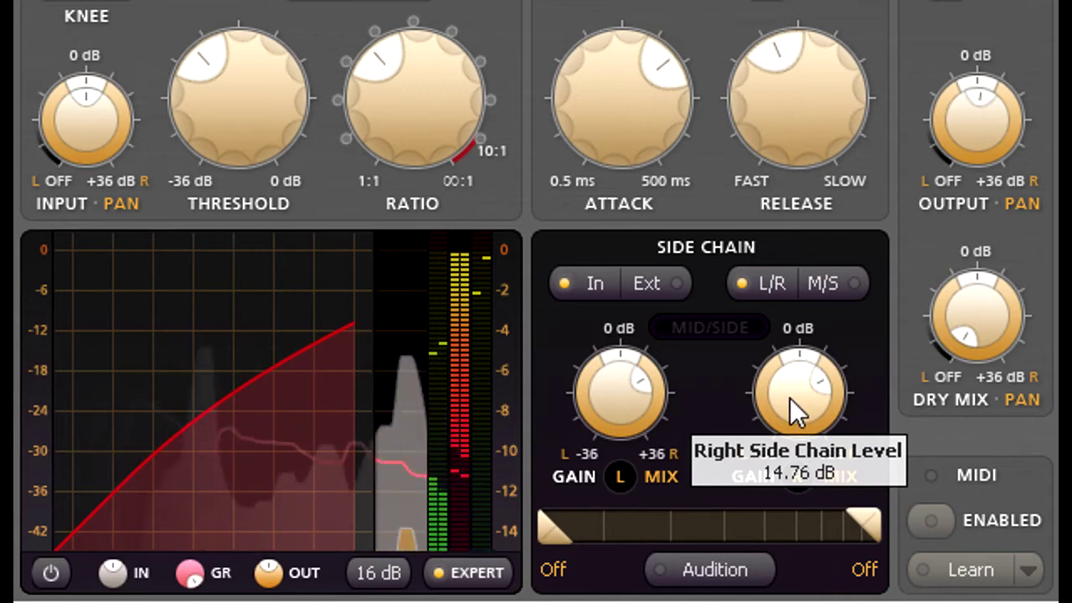
# Step: Reset both side chain levels to 0 dB, and audition the side chain signal briefly
pyautogui.doubleClick(790, 398)
pyautogui.doubleClick(601, 401)
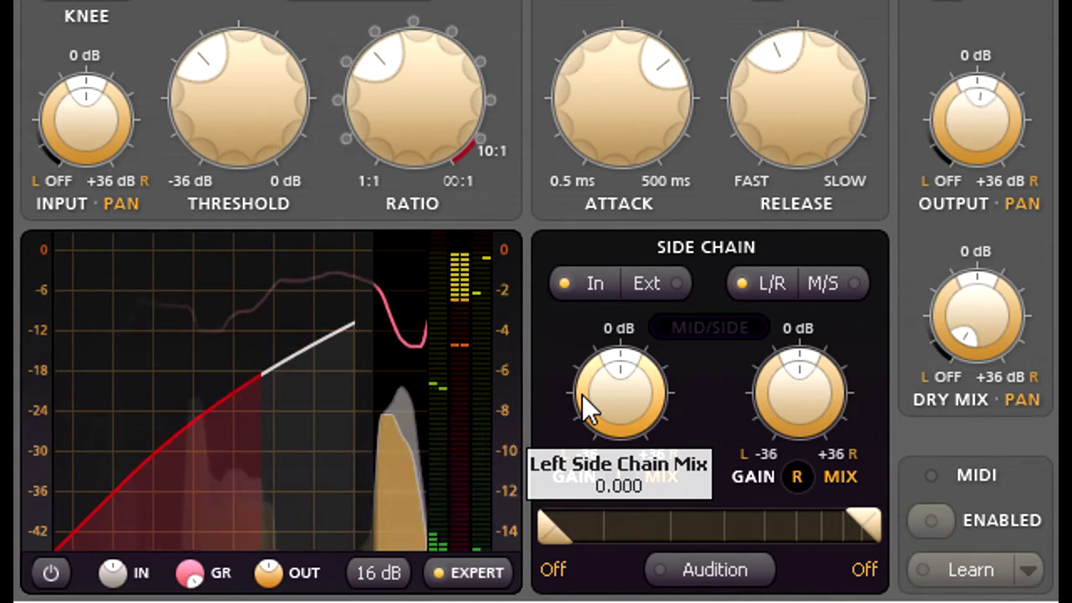
pyautogui.click(725, 576)
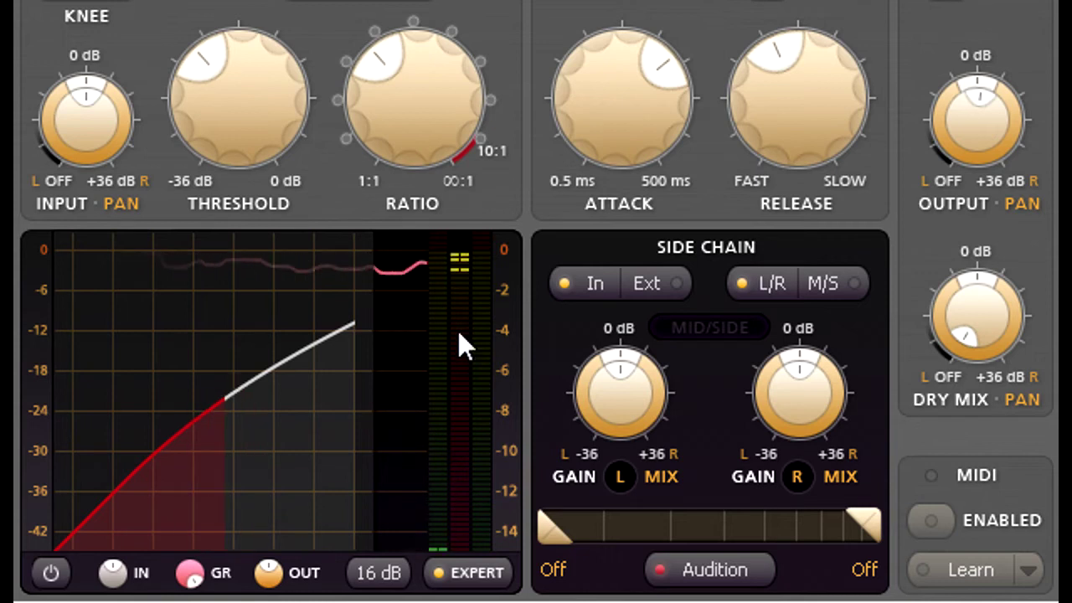
pyautogui.click(711, 569)
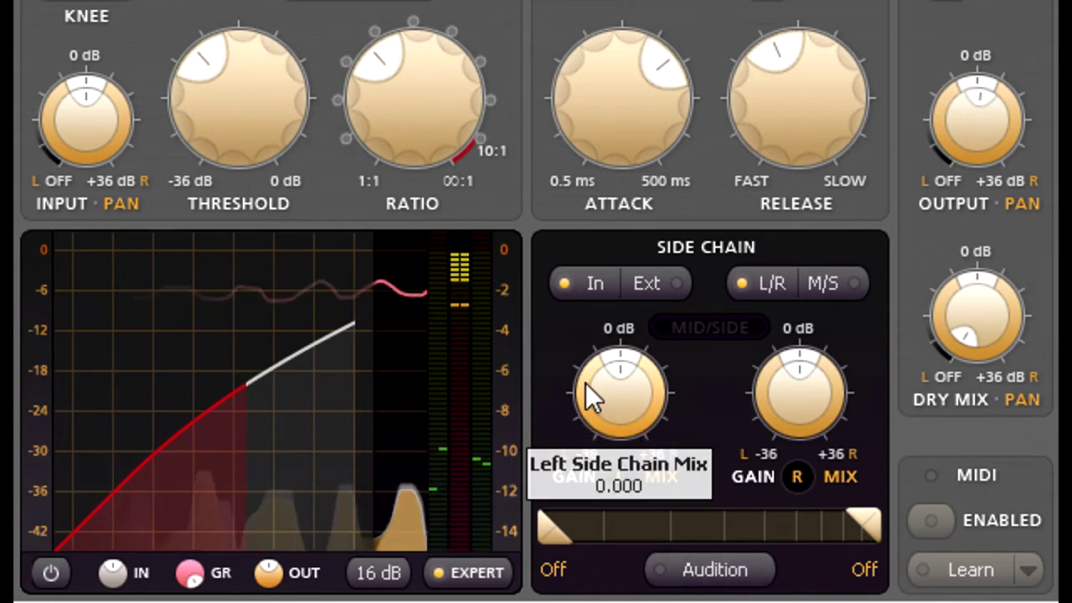
# Step: Move the linked side chain mix controls fully outward to their own channels, and bring them back to about halfway
pyautogui.moveTo(583, 381); pyautogui.dragTo(576, 602)
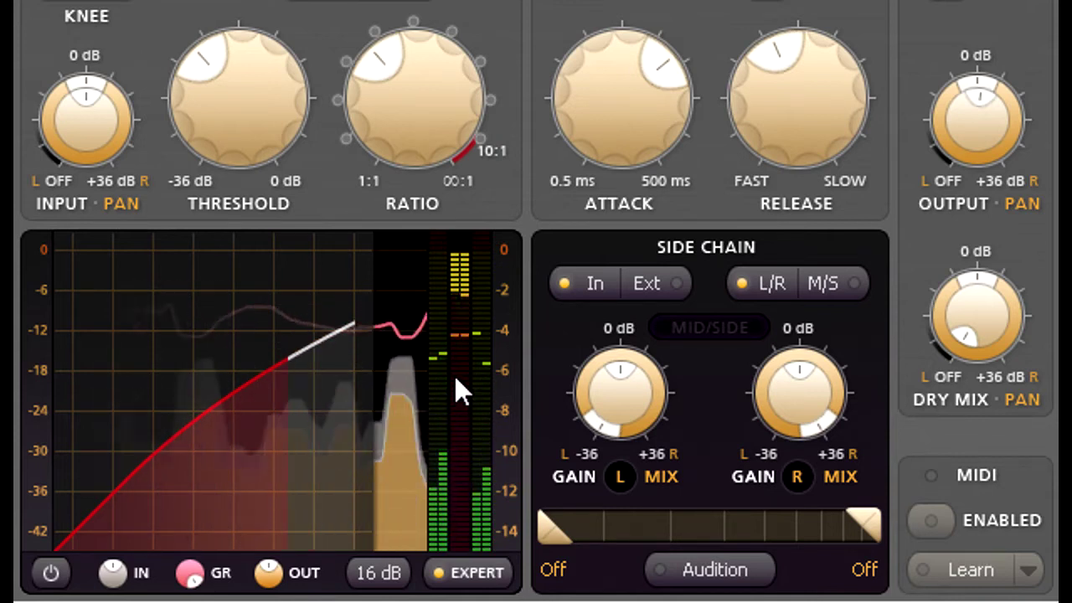
pyautogui.moveTo(584, 391); pyautogui.dragTo(581, 231)
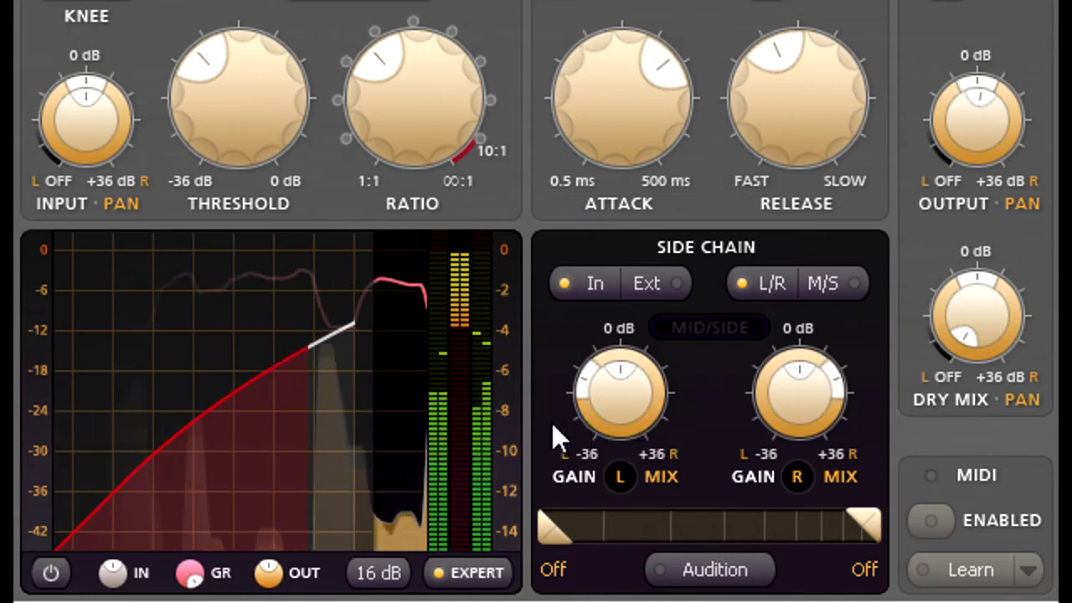
pyautogui.moveTo(270, 139)
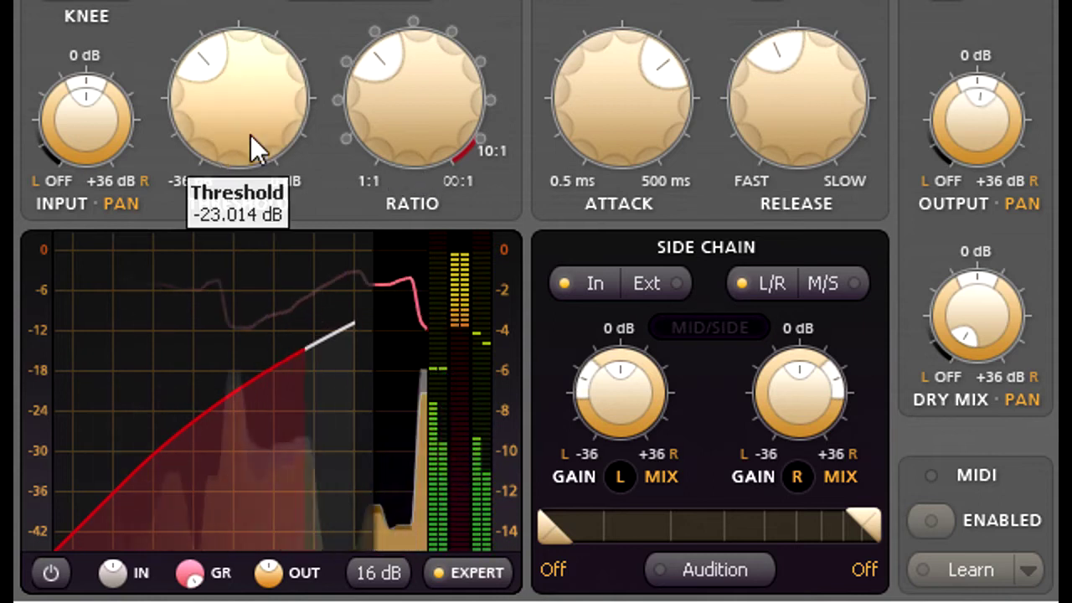
pyautogui.moveTo(419, 150)
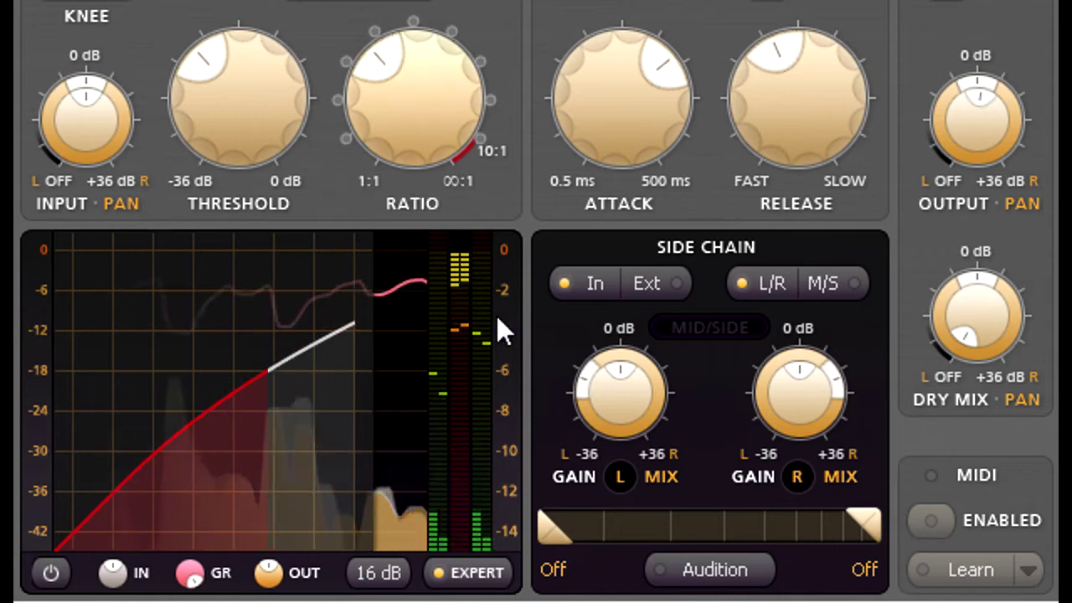
# Step: Raise the left side chain level to about 7.5 dB and pan the output left to about -0.24
pyautogui.moveTo(626, 401)
pyautogui.moveTo(624, 404); pyautogui.dragTo(632, 369)
pyautogui.moveTo(628, 329); pyautogui.dragTo(627, 319)
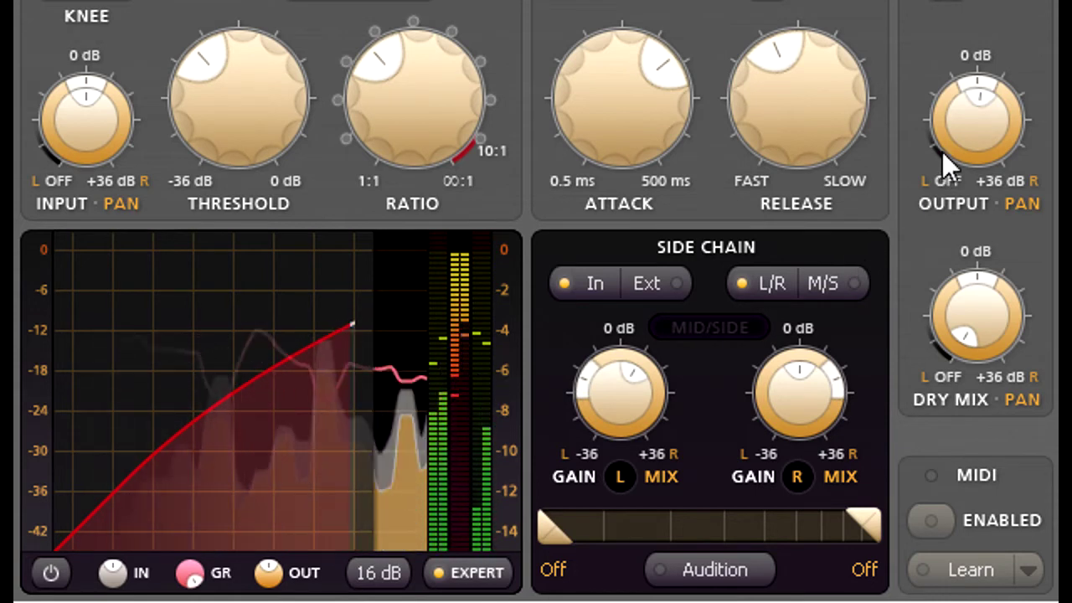
pyautogui.moveTo(939, 130)
pyautogui.moveTo(937, 118); pyautogui.dragTo(942, 233)
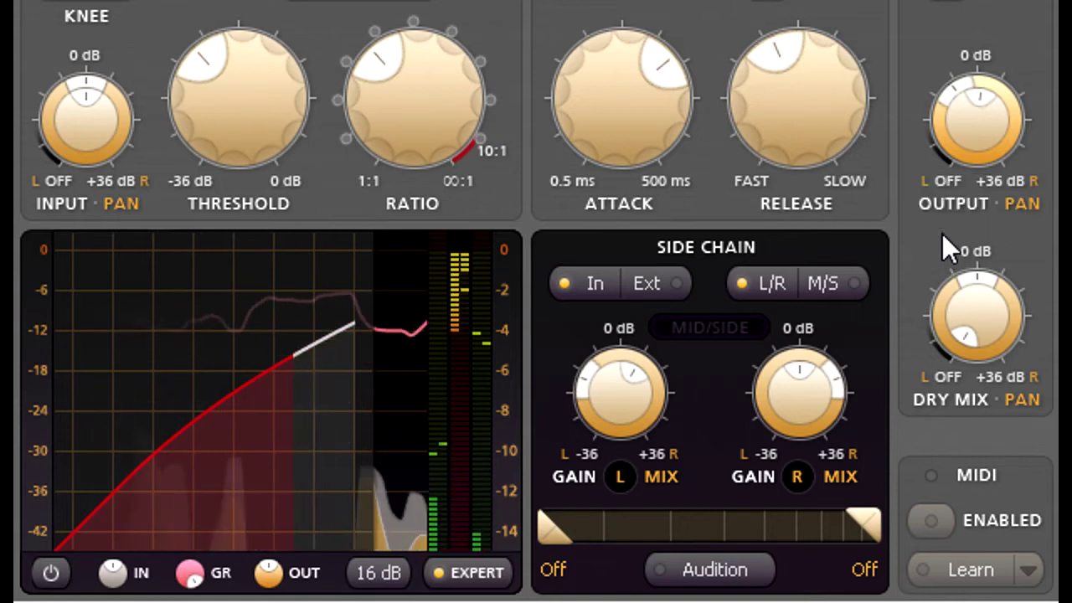
# Step: Switch the side chain to M/S mode and sweep the output panning from fully mid to fully side
pyautogui.click(822, 294)
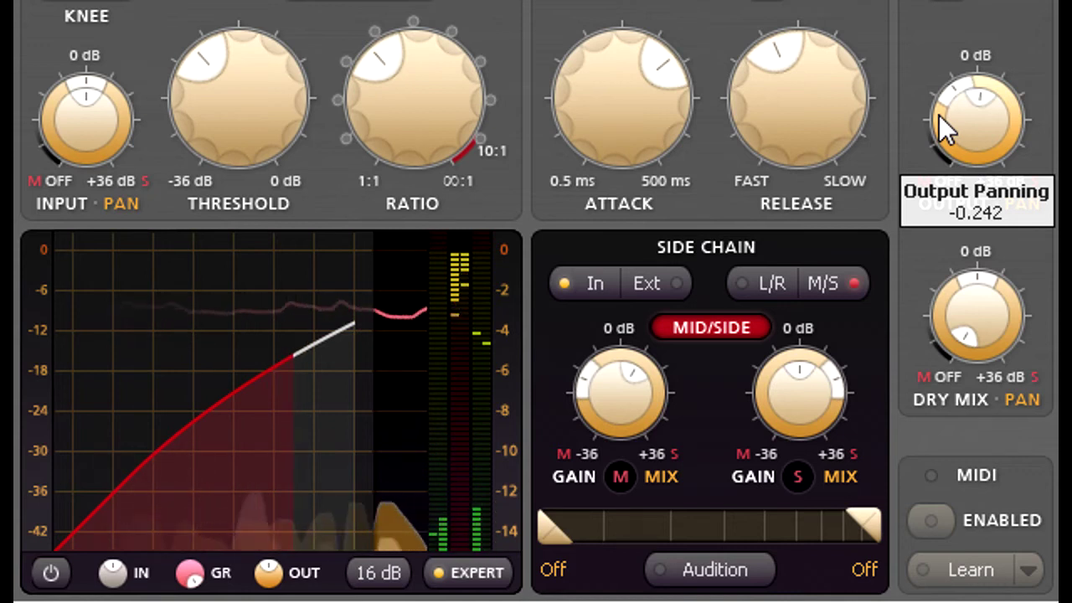
pyautogui.moveTo(938, 115)
pyautogui.mouseDown()
pyautogui.moveTo(938, 97)
pyautogui.moveTo(940, 119)
pyautogui.mouseUp()
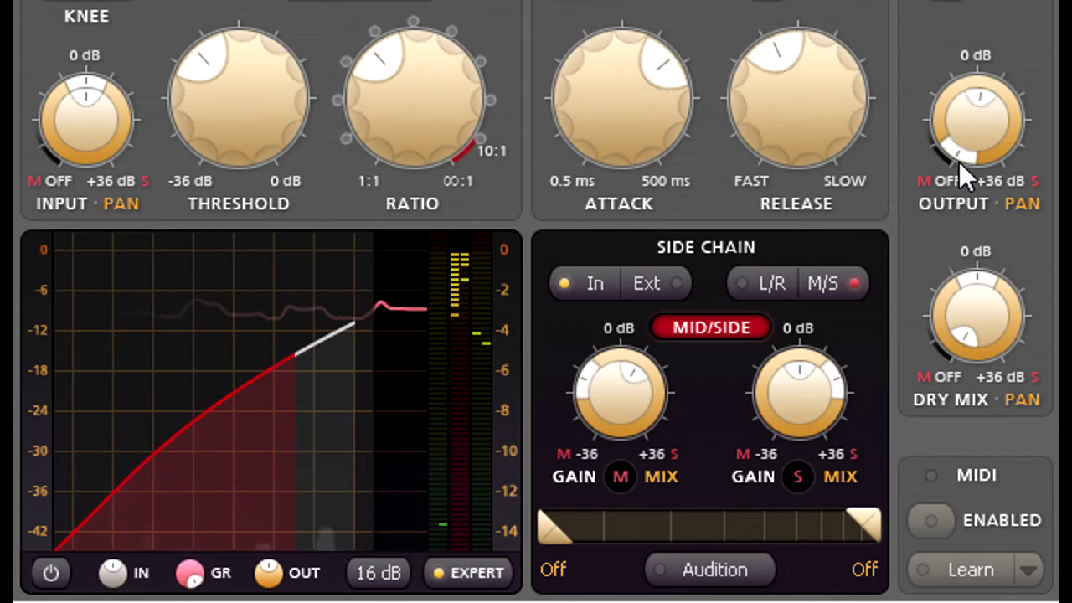
pyautogui.moveTo(942, 116)
pyautogui.moveTo(936, 120); pyautogui.dragTo(942, 2)
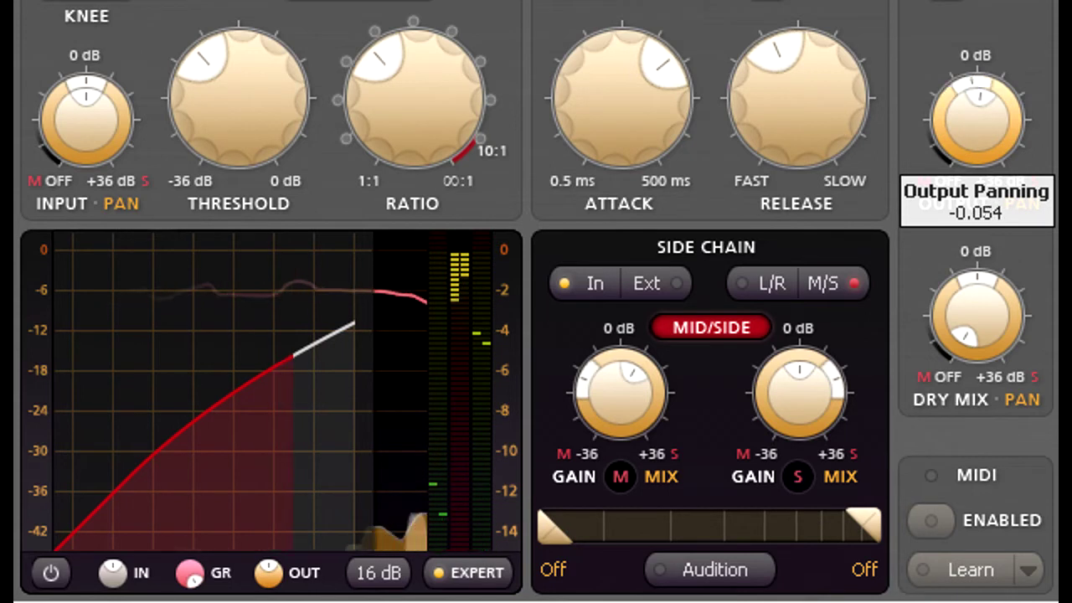
pyautogui.moveTo(942, 2); pyautogui.dragTo(941, 0)
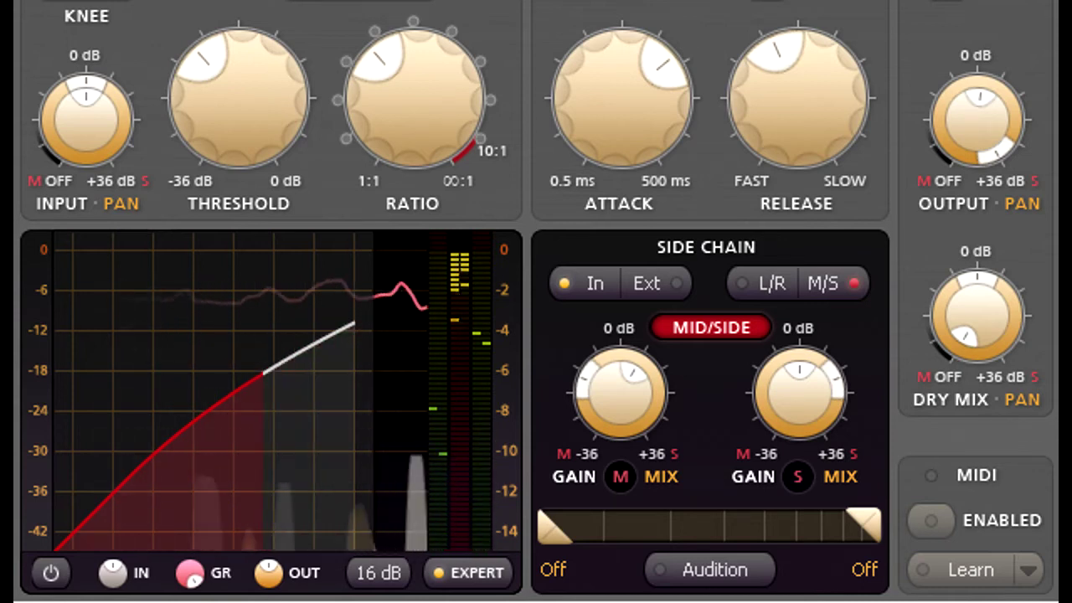
# Step: Return the output panning to centre, and pan it partway toward the side signal
pyautogui.moveTo(939, 110)
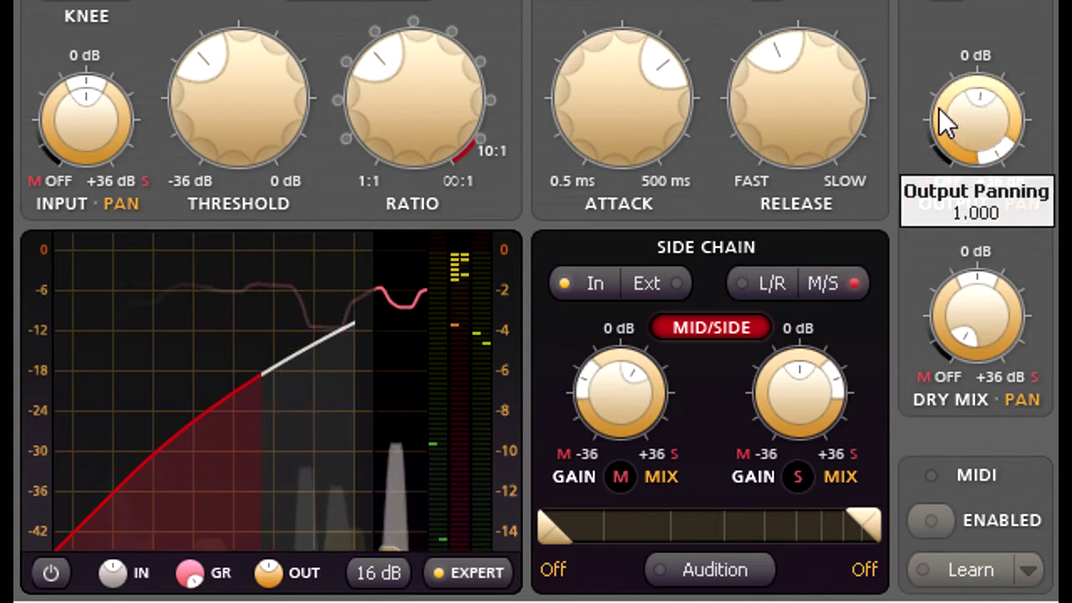
pyautogui.moveTo(939, 111); pyautogui.dragTo(942, 137)
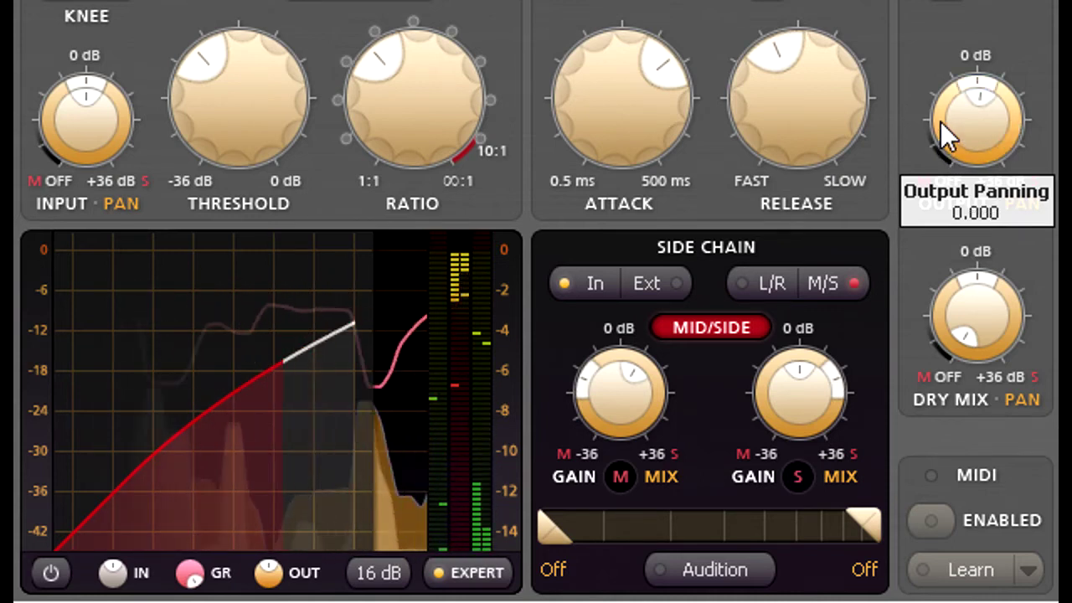
pyautogui.moveTo(941, 118); pyautogui.dragTo(948, 0)
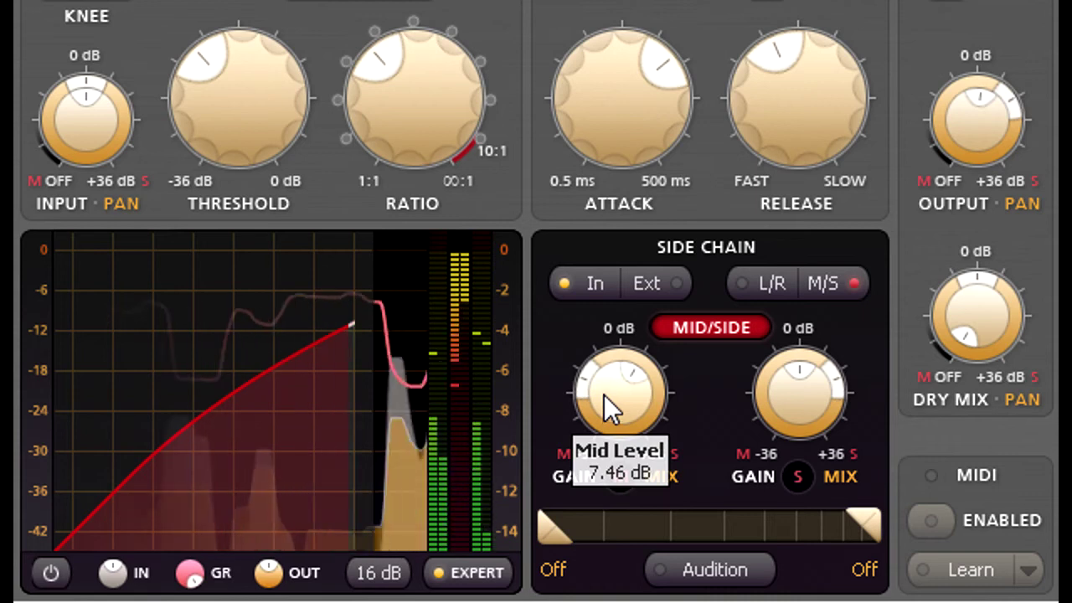
# Step: Turn the mid side chain level all the way down and set the side channel's mix fully to side
pyautogui.moveTo(604, 394); pyautogui.dragTo(628, 602)
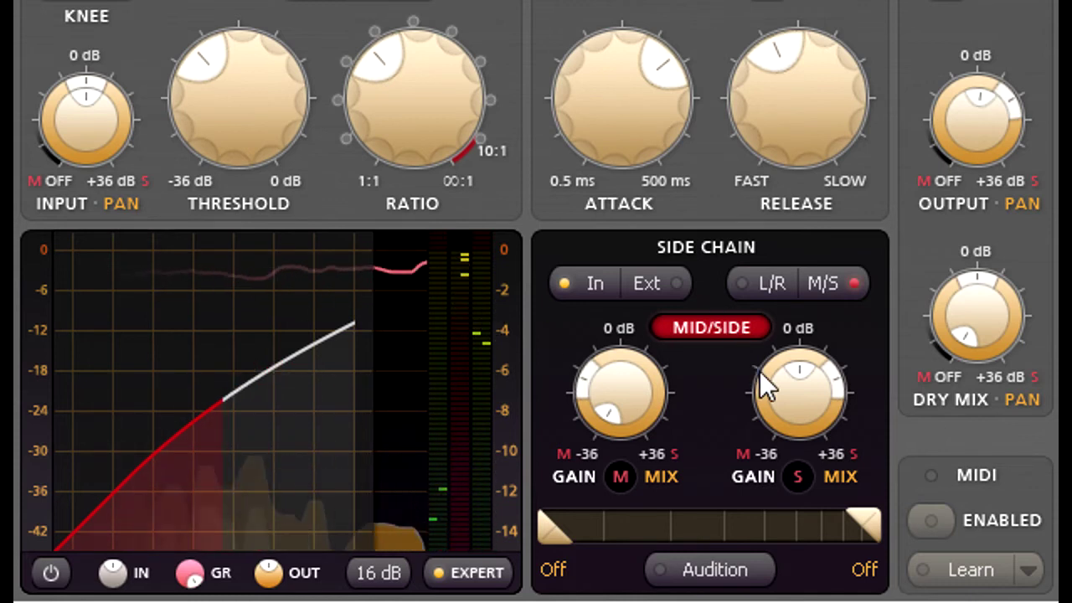
pyautogui.moveTo(763, 378); pyautogui.dragTo(763, 183)
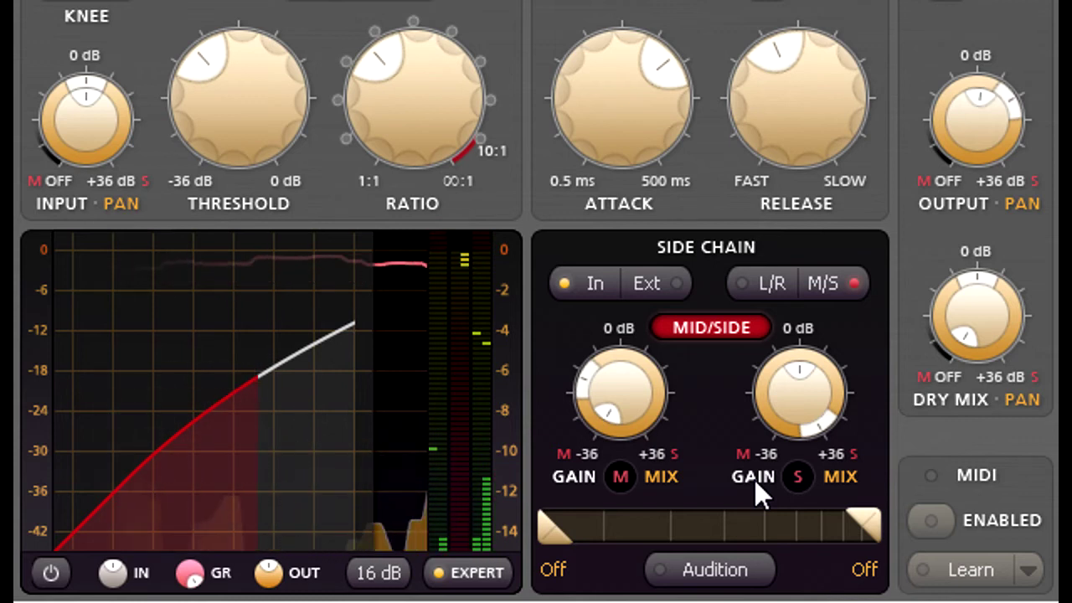
# Step: Raise the ratio, and swap the side chain levels so mid is at 0 dB and side is fully down
pyautogui.moveTo(422, 114); pyautogui.dragTo(421, 66)
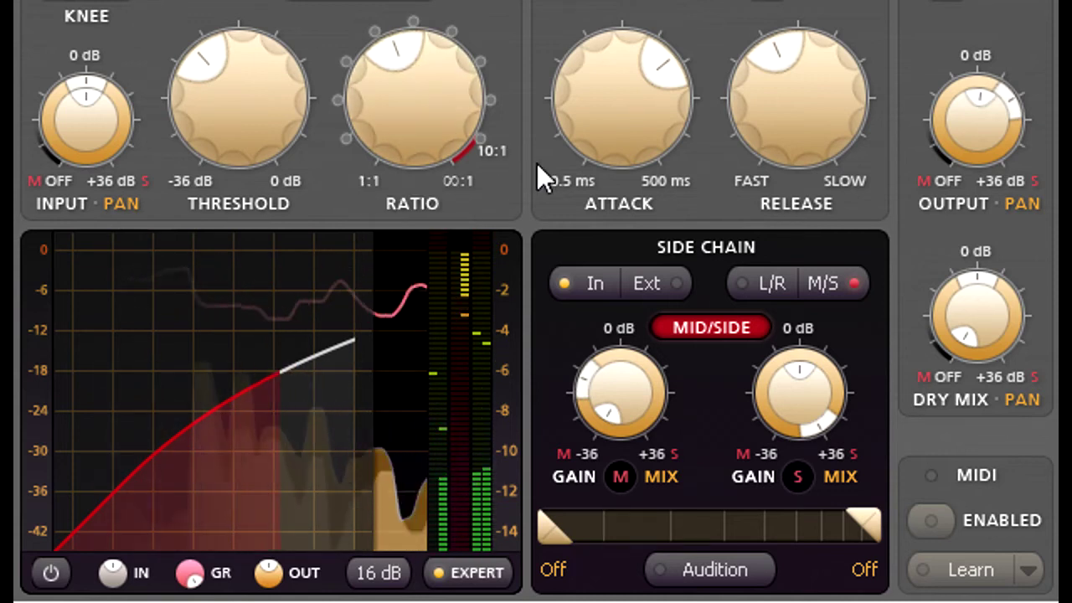
pyautogui.doubleClick(621, 381)
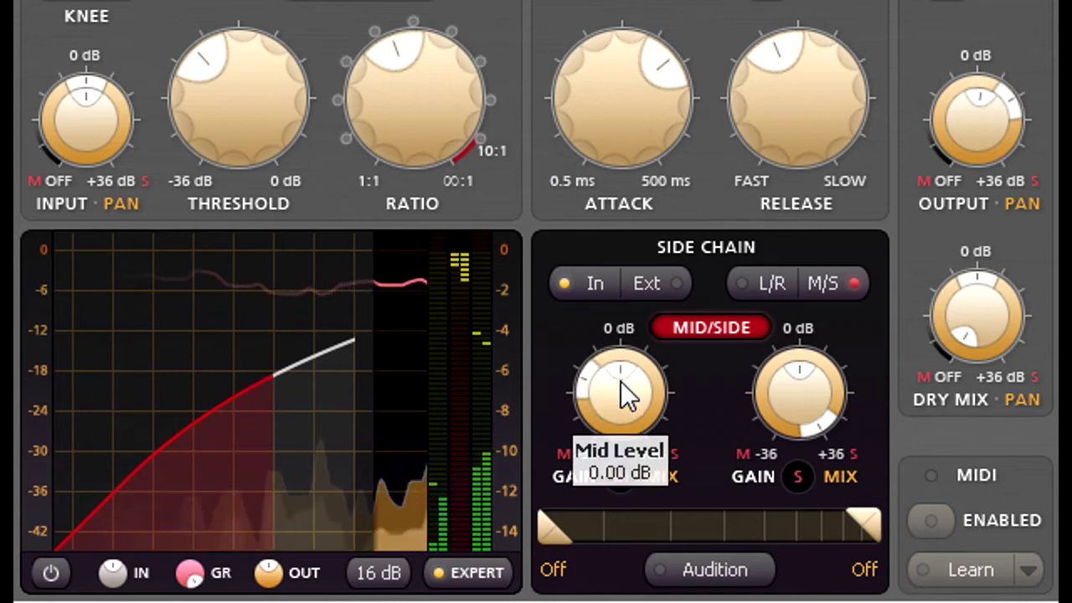
pyautogui.moveTo(790, 398); pyautogui.dragTo(796, 557)
# Step: Set the mid channel's mix fully to mid and pan the output partway toward the mid signal
pyautogui.moveTo(597, 395); pyautogui.dragTo(606, 541)
pyautogui.moveTo(627, 594); pyautogui.dragTo(627, 596)
pyautogui.moveTo(928, 120); pyautogui.dragTo(940, 287)
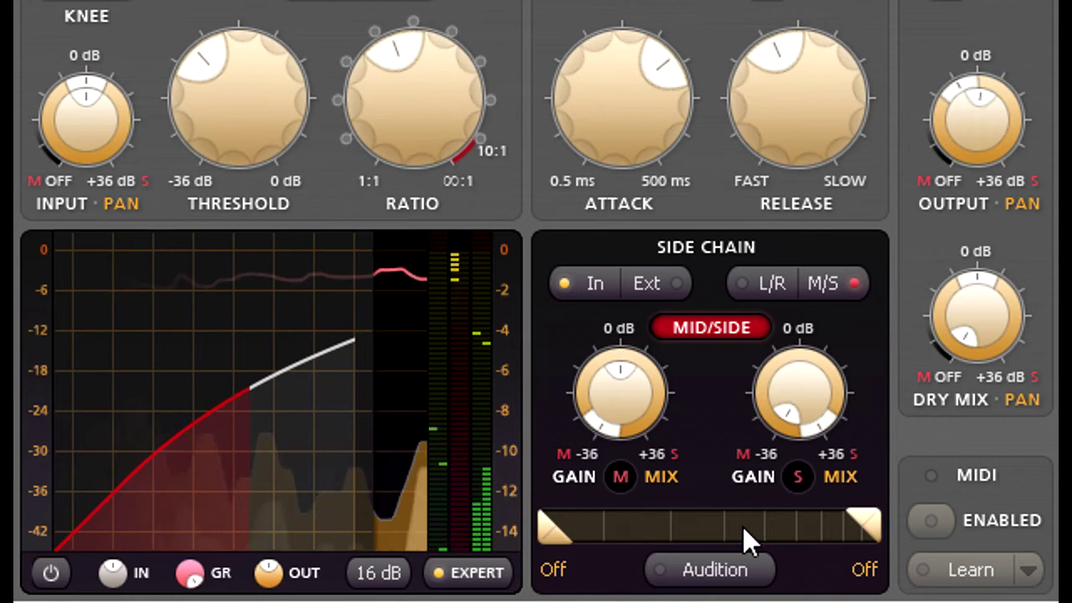
# Step: Raise the side chain low cut to 4.698 kHz, and while auditioning set the filter band to 978.7 Hz–6.249 kHz
pyautogui.moveTo(555, 534); pyautogui.dragTo(793, 525)
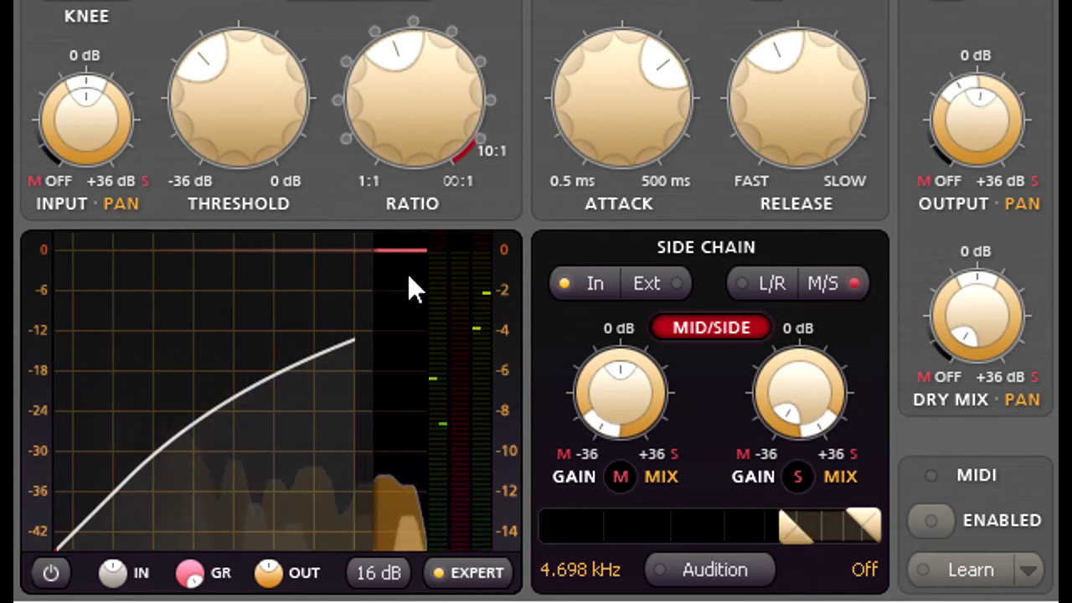
pyautogui.click(719, 568)
pyautogui.moveTo(821, 526); pyautogui.dragTo(738, 531)
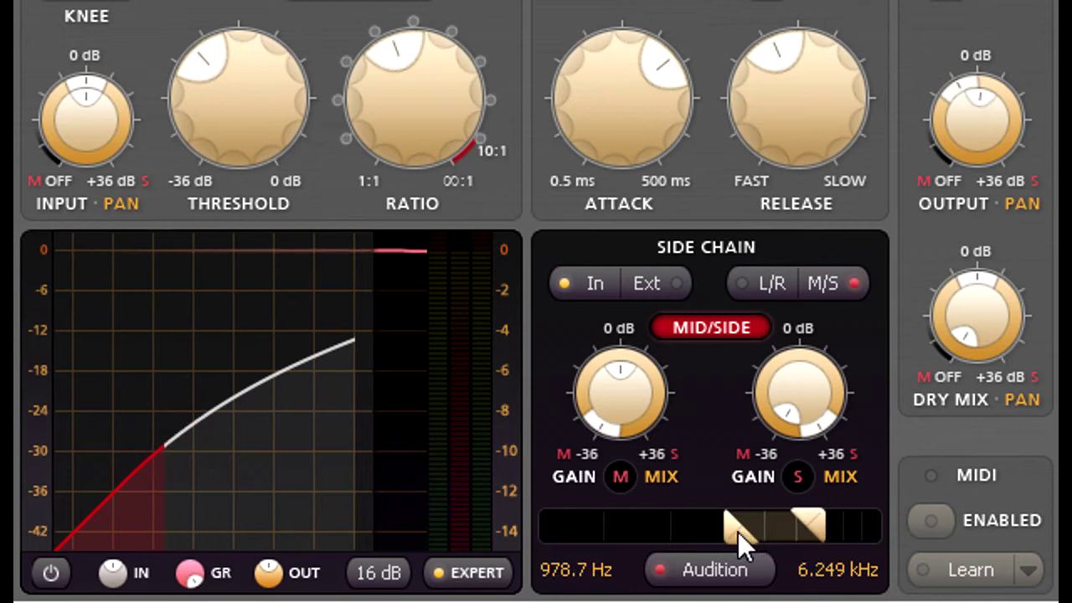
# Step: Return the side chain high cut to Off, lower the low cut to 82.62 Hz and stop auditioning
pyautogui.moveTo(819, 517); pyautogui.dragTo(882, 522)
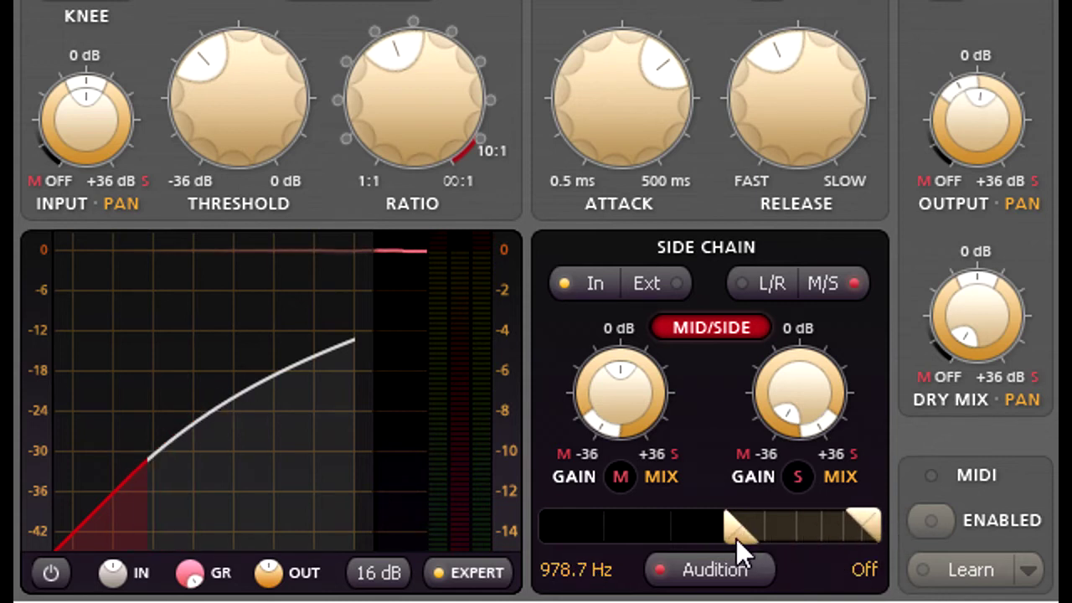
pyautogui.moveTo(679, 540); pyautogui.dragTo(651, 546)
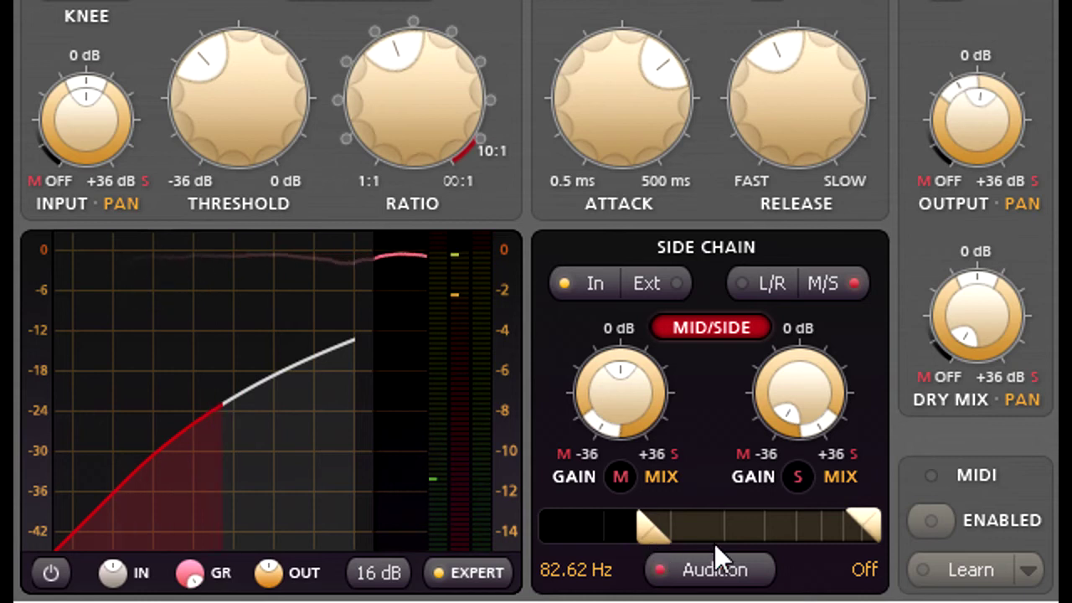
pyautogui.click(716, 569)
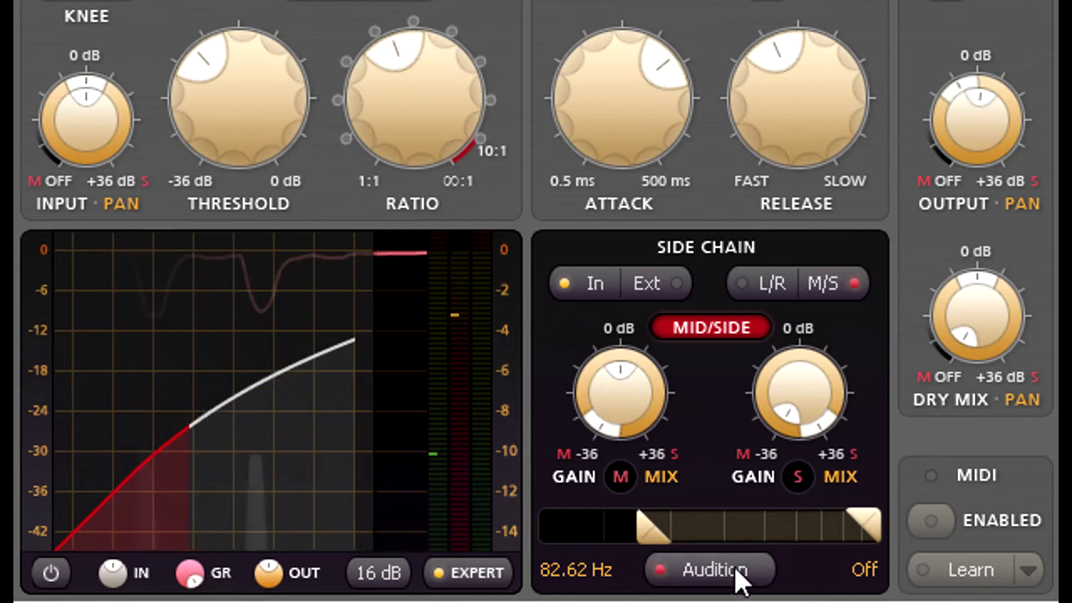
pyautogui.click(734, 567)
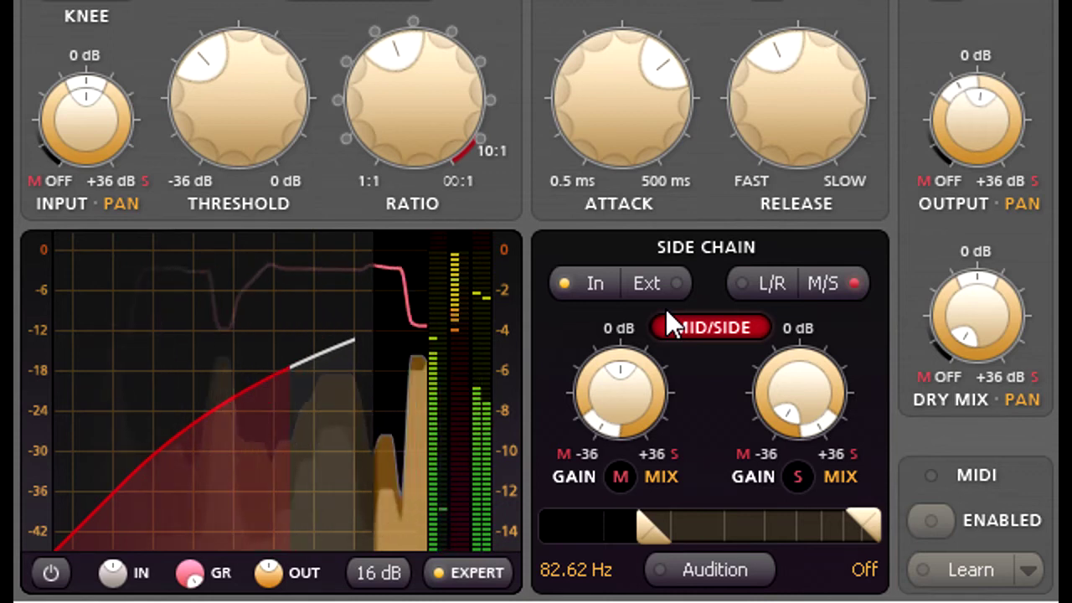
# Step: Switch the side chain to Ext, and in the host's rack wire the Pro-C (SC) MIDI input and output to the rack's MIDI ports
pyautogui.click(645, 290)
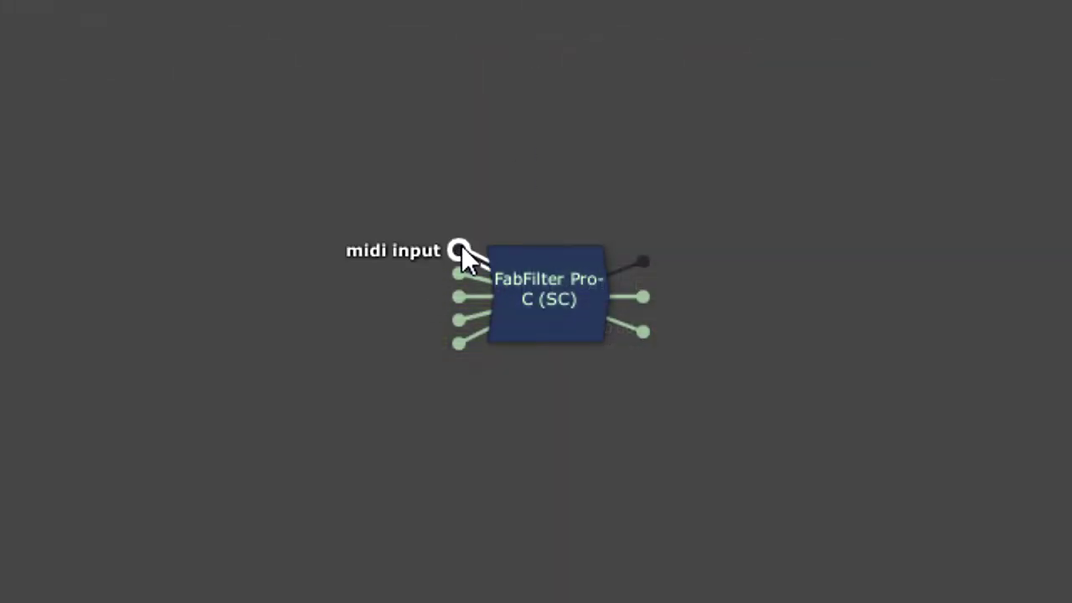
pyautogui.moveTo(648, 262); pyautogui.dragTo(1071, 179)
pyautogui.moveTo(510, 280); pyautogui.dragTo(59, 281)
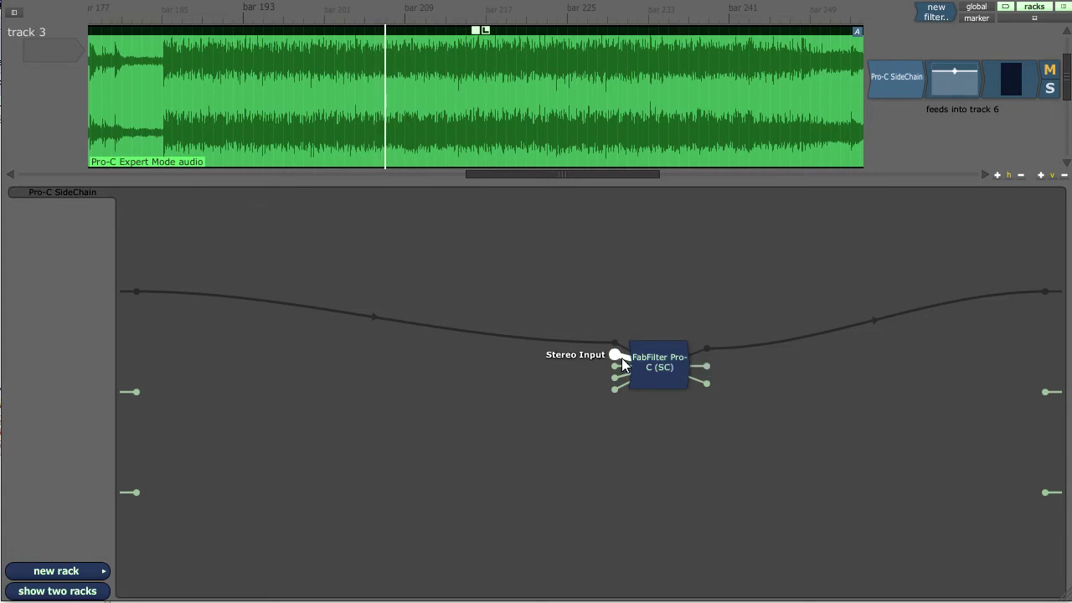
# Step: Wire the rack's left and right audio inputs to the Pro-C (SC) stereo input and its two audio outputs to the rack outputs
pyautogui.moveTo(620, 356); pyautogui.dragTo(134, 393)
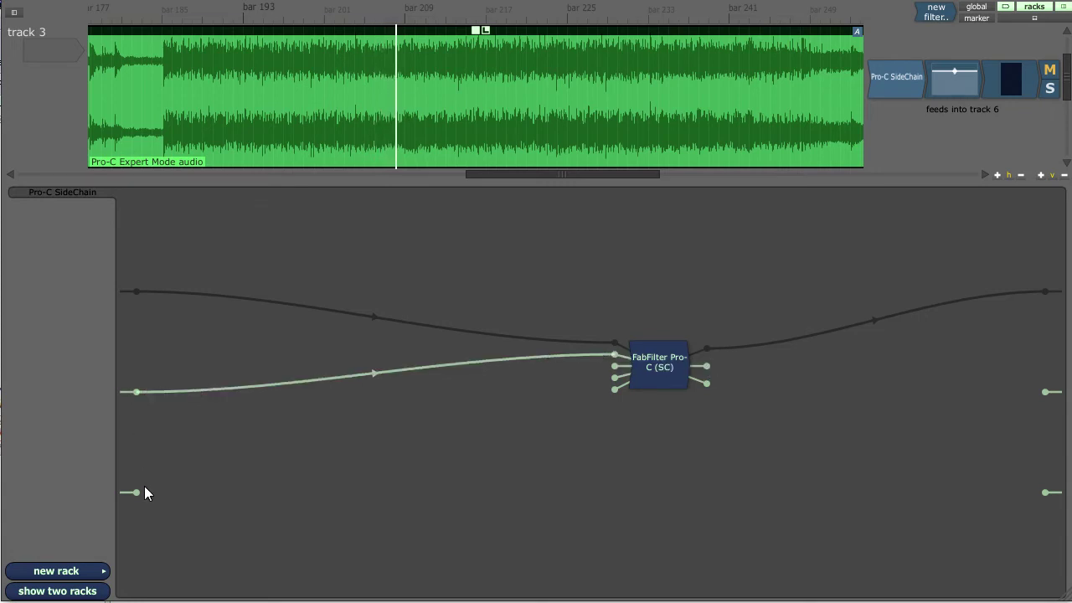
pyautogui.moveTo(138, 495); pyautogui.dragTo(615, 372)
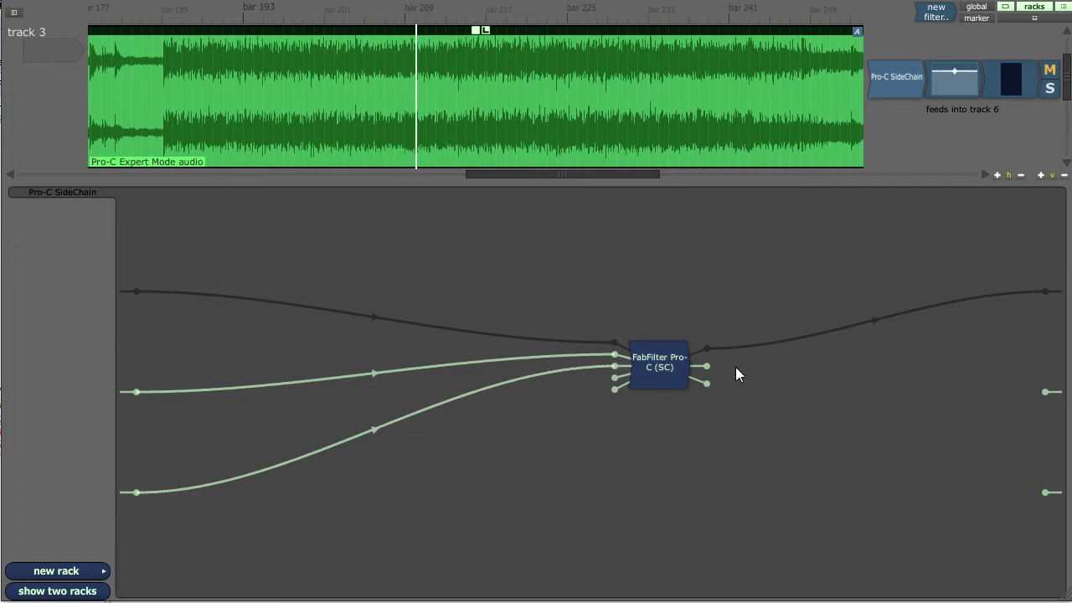
pyautogui.moveTo(706, 366); pyautogui.dragTo(1049, 399)
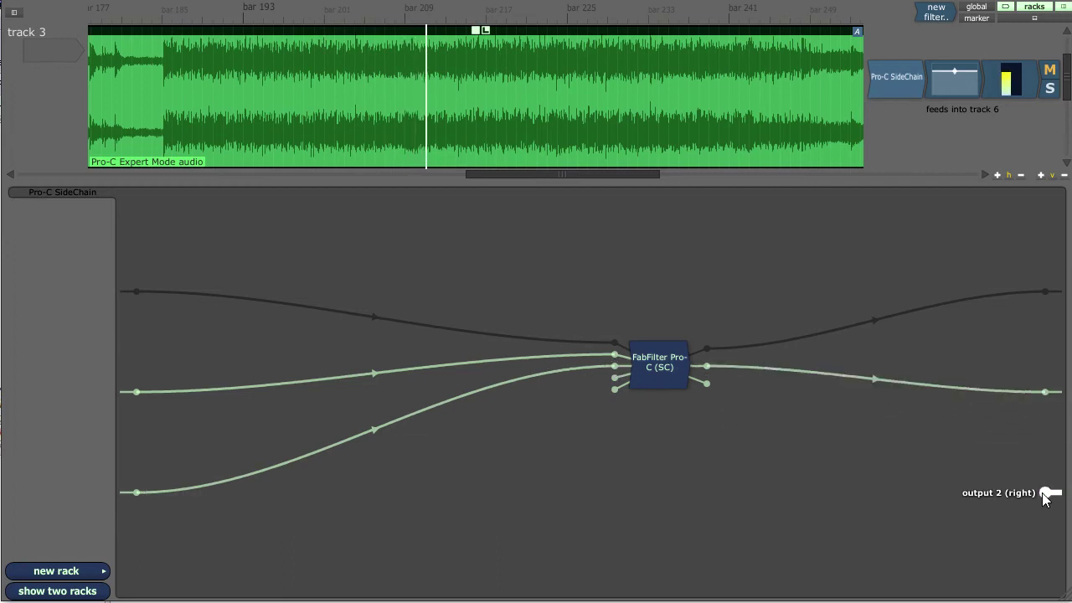
pyautogui.moveTo(714, 505); pyautogui.dragTo(708, 389)
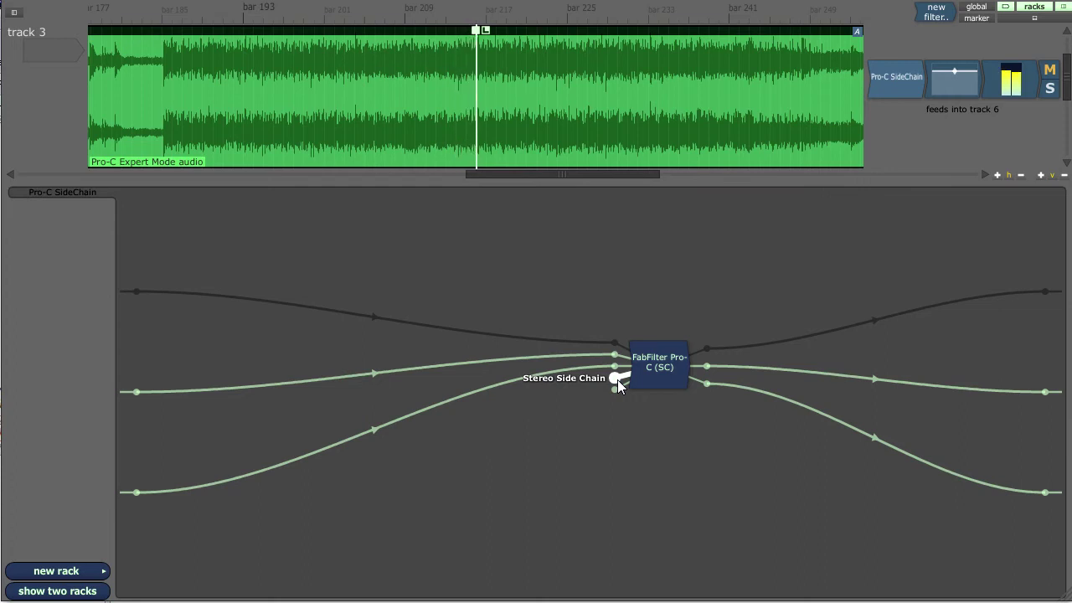
pyautogui.moveTo(140, 395); pyautogui.dragTo(136, 493)
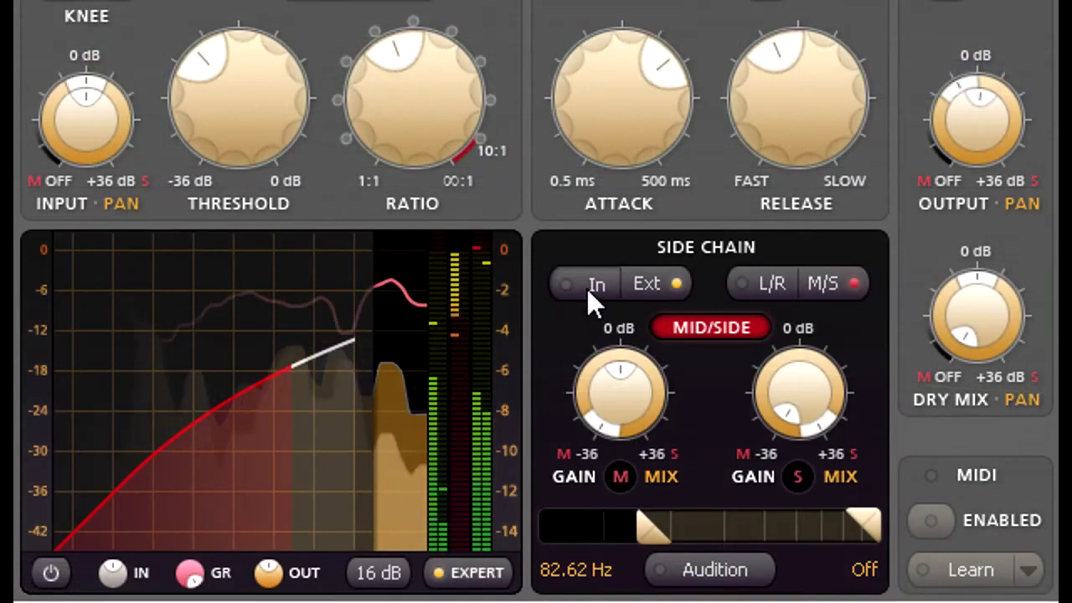
# Step: Compare the internal and external side chain sources, finish on Ext, and turn the side chain low cut off
pyautogui.click(588, 289)
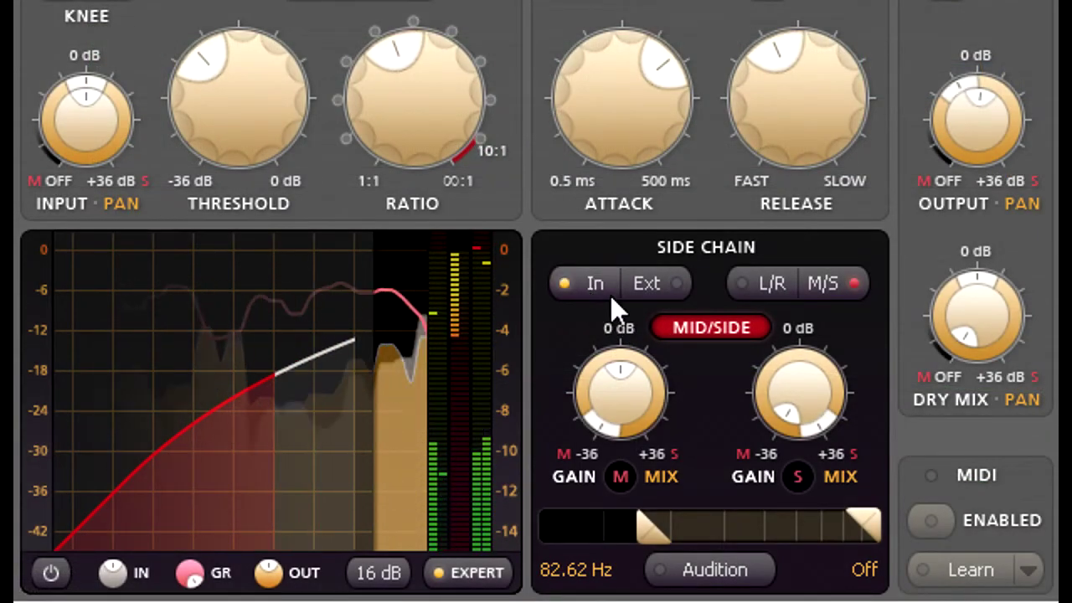
pyautogui.click(644, 286)
pyautogui.moveTo(642, 532); pyautogui.dragTo(522, 542)
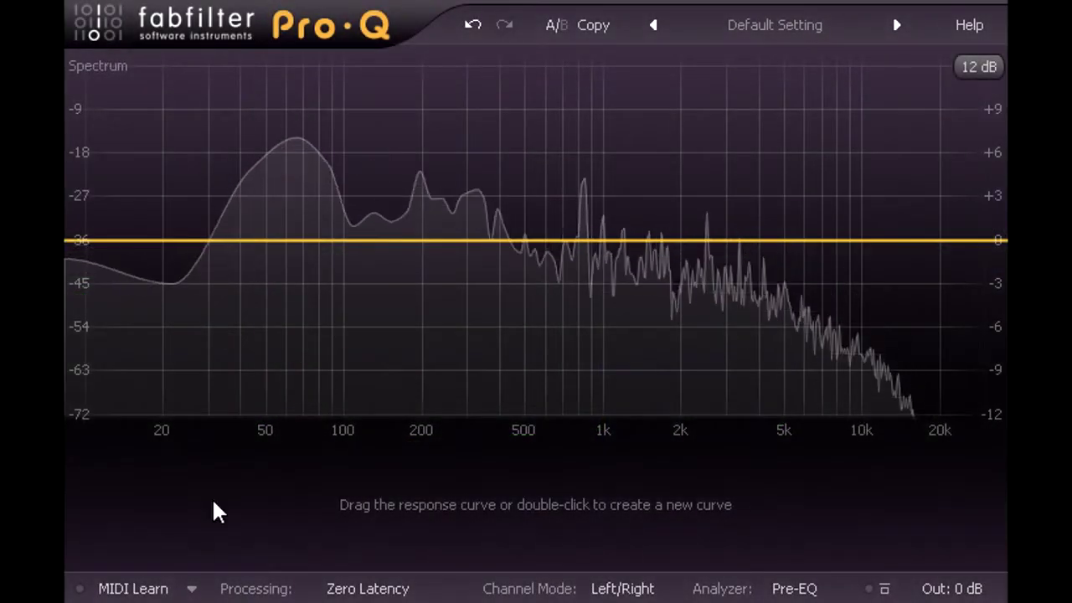
# Step: In Pro-Q, cut the lows with a low shelf band near 100 Hz and add a boost band near 200 Hz
pyautogui.moveTo(232, 242); pyautogui.dragTo(266, 299)
pyautogui.click(319, 500)
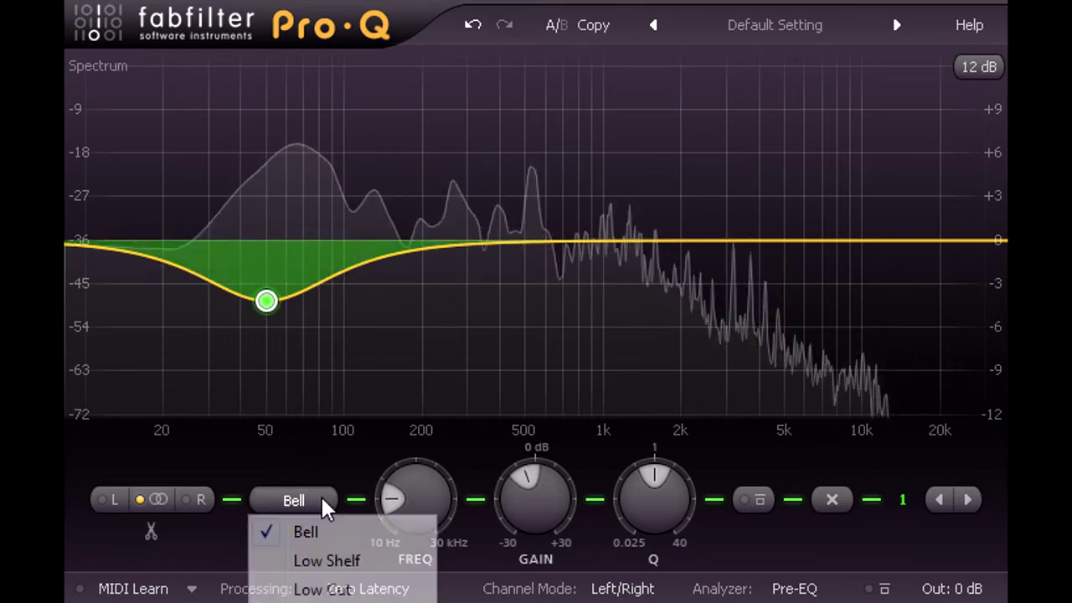
pyautogui.click(362, 563)
pyautogui.moveTo(267, 272); pyautogui.dragTo(339, 291)
pyautogui.moveTo(444, 240); pyautogui.dragTo(419, 188)
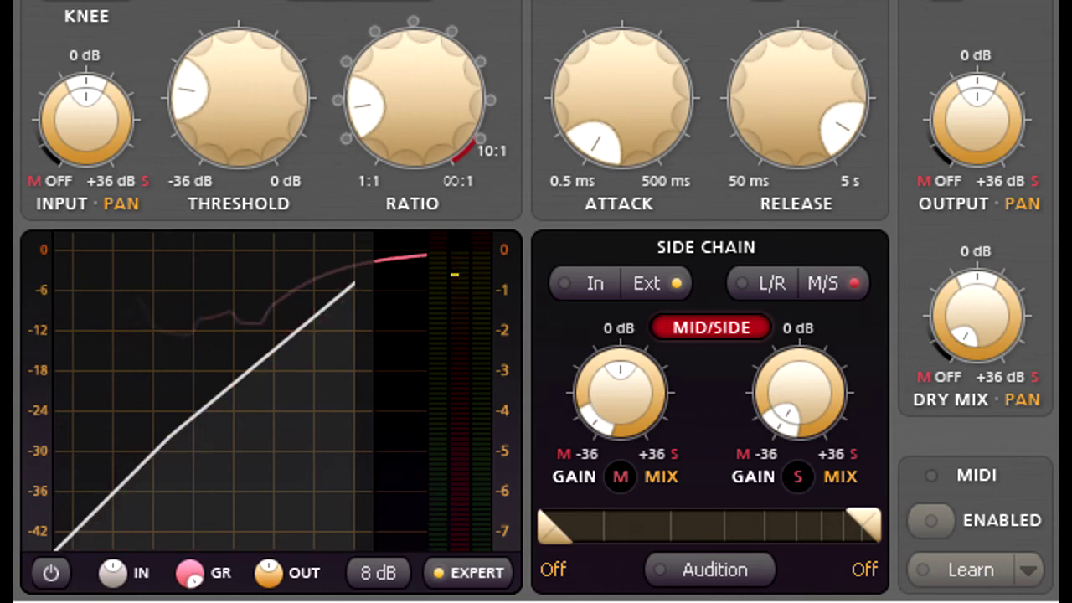
# Step: Audition the external side chain signal in Pro-C briefly and return to the normal output
pyautogui.moveTo(763, 137)
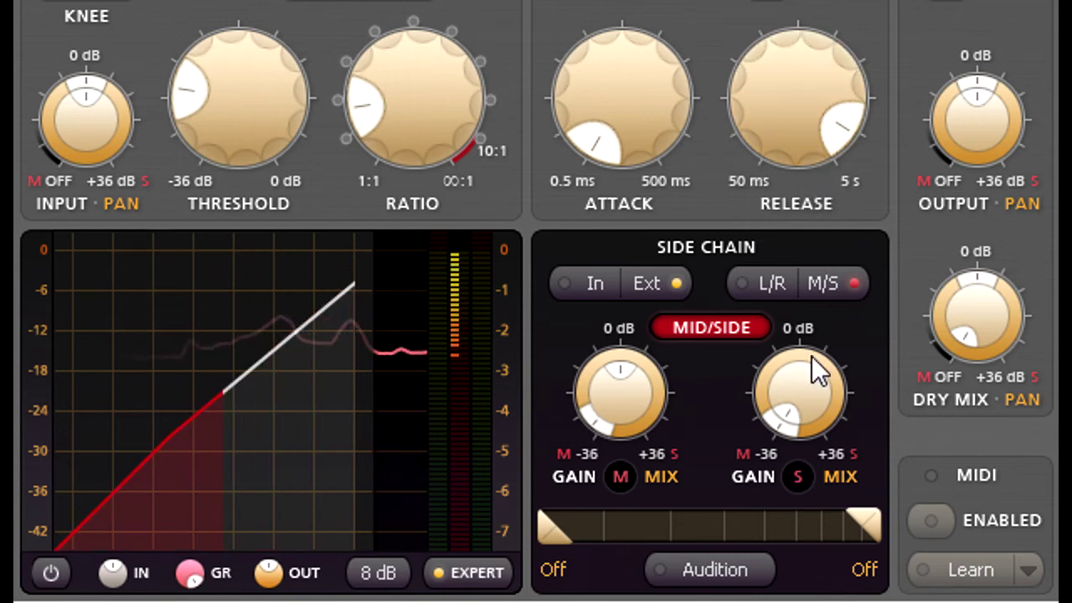
pyautogui.moveTo(802, 412)
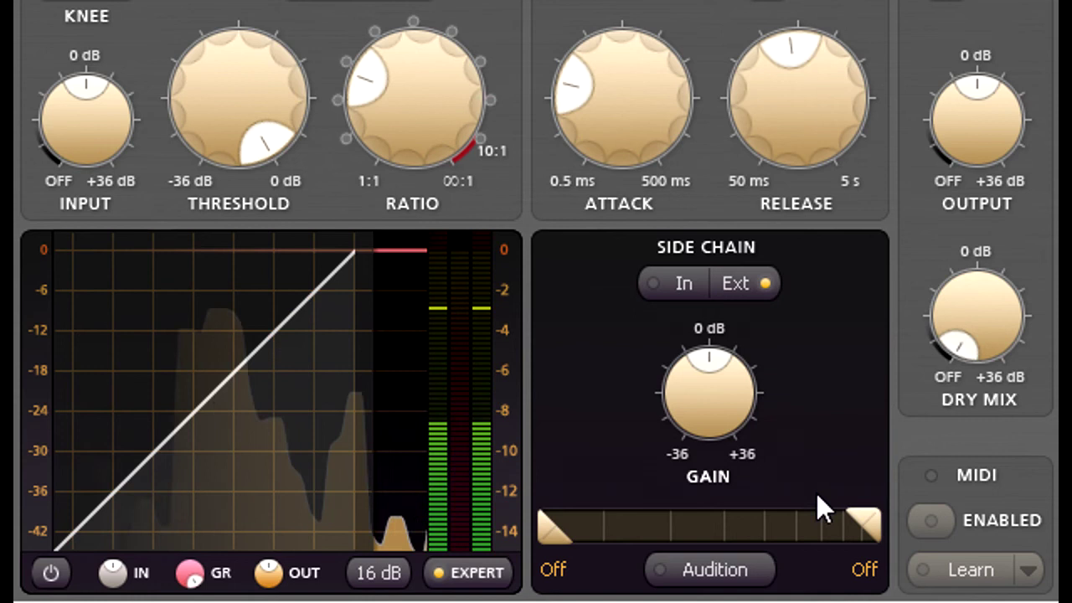
pyautogui.click(740, 573)
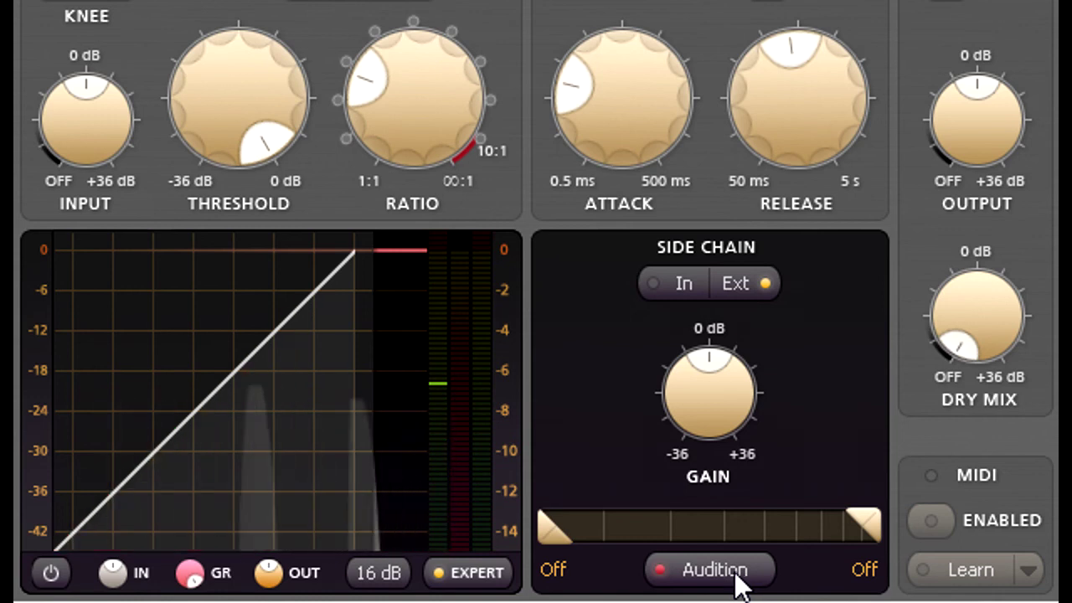
pyautogui.click(739, 576)
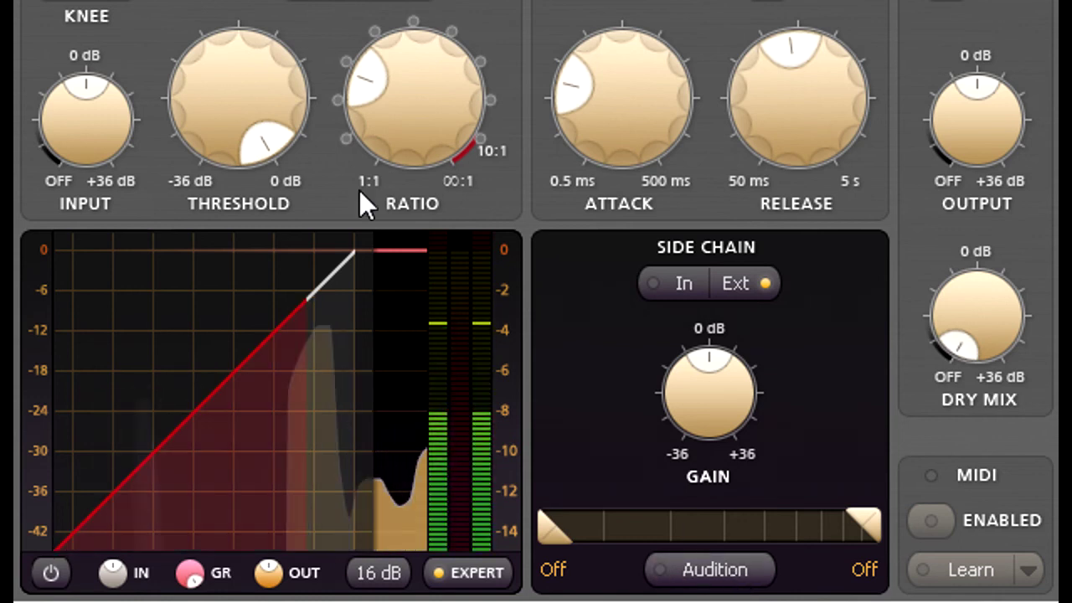
# Step: Lower the threshold to about -21 dB, raise the ratio and adjust the release
pyautogui.moveTo(224, 82); pyautogui.dragTo(230, 376)
pyautogui.moveTo(429, 105); pyautogui.dragTo(440, 17)
pyautogui.moveTo(797, 102); pyautogui.dragTo(796, 153)
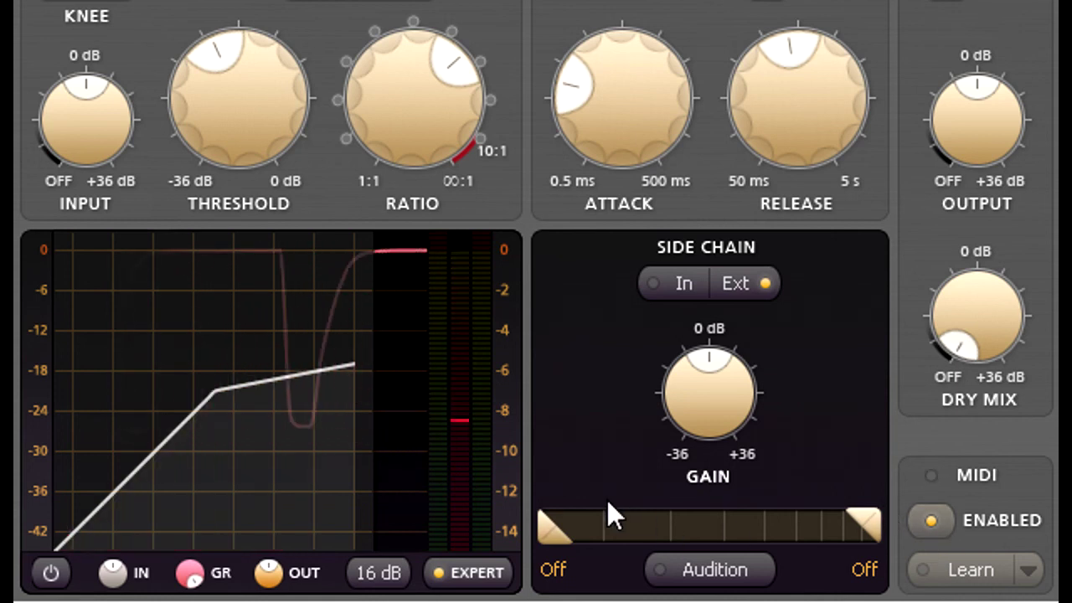
# Step: Use MIDI Learn to map the threshold to controller 14, the ratio to 15 and the release to 17
pyautogui.click(983, 563)
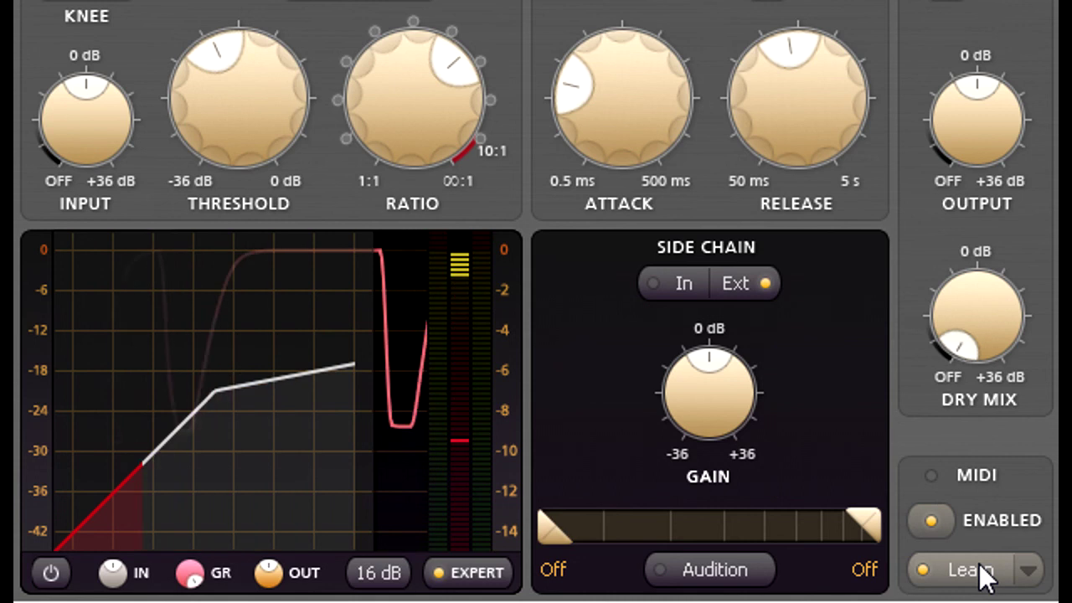
pyautogui.moveTo(249, 117)
pyautogui.mouseDown()
pyautogui.moveTo(250, 145)
pyautogui.moveTo(255, 106)
pyautogui.moveTo(256, 120)
pyautogui.mouseUp()
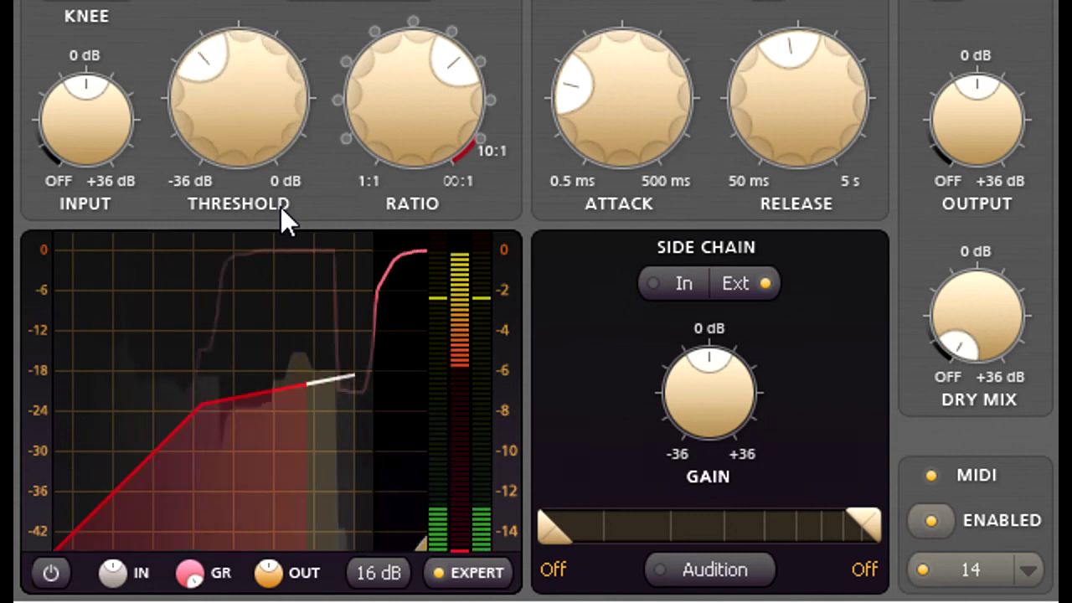
pyautogui.moveTo(402, 123)
pyautogui.moveTo(401, 123)
pyautogui.mouseDown()
pyautogui.moveTo(405, 150)
pyautogui.moveTo(404, 133)
pyautogui.mouseUp()
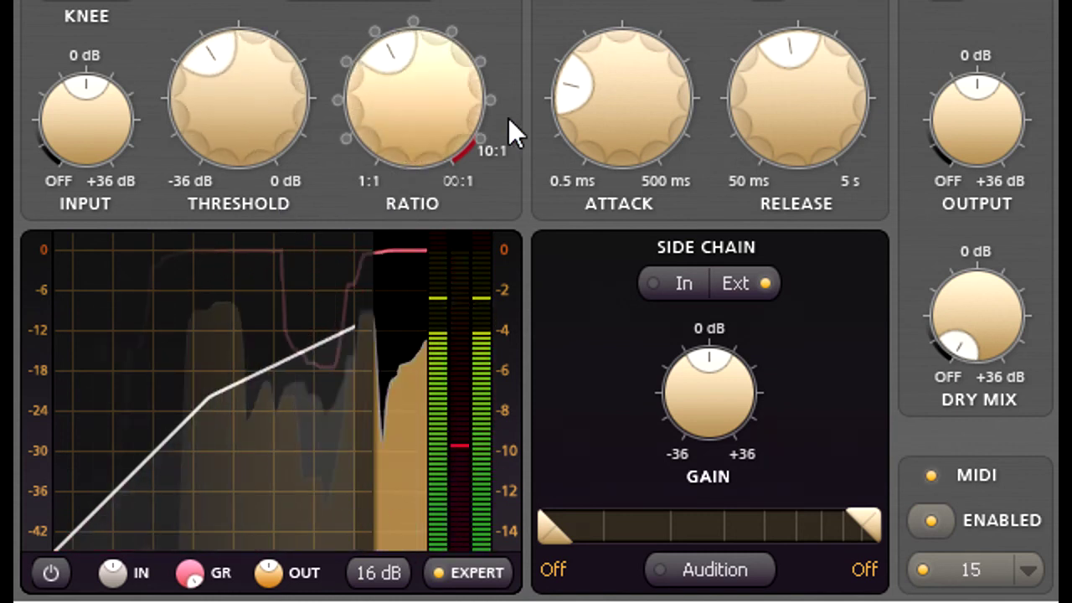
pyautogui.moveTo(807, 109)
pyautogui.moveTo(806, 109); pyautogui.dragTo(833, 101)
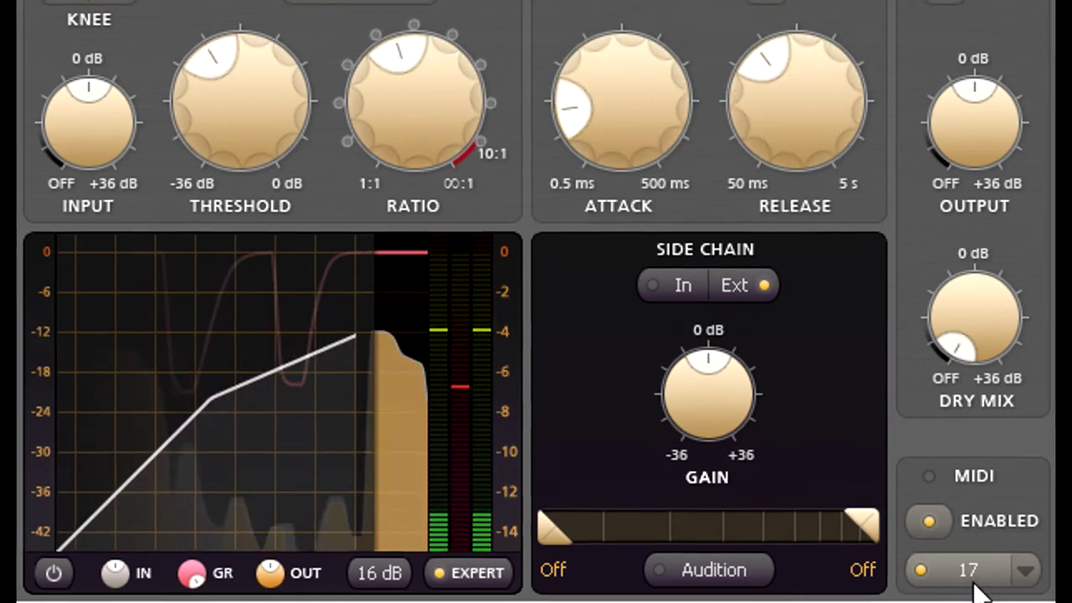